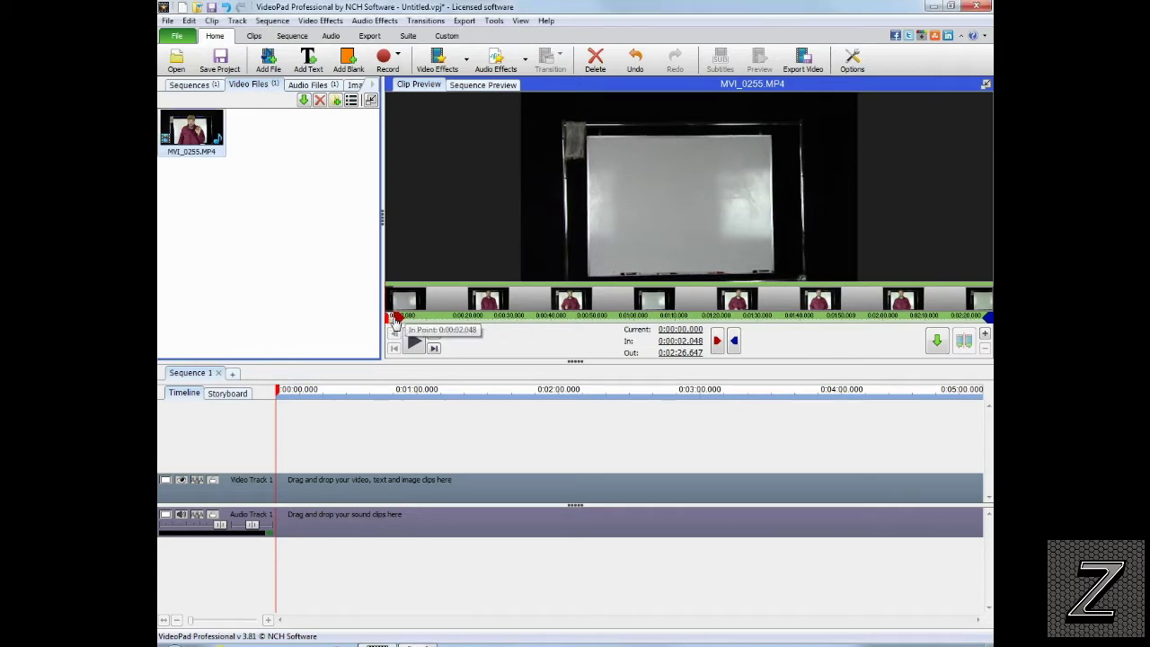
- Reset MVI_0255.MP4's In point to the start and split it at 0:00:15.279
drag(385, 325, 449, 320)
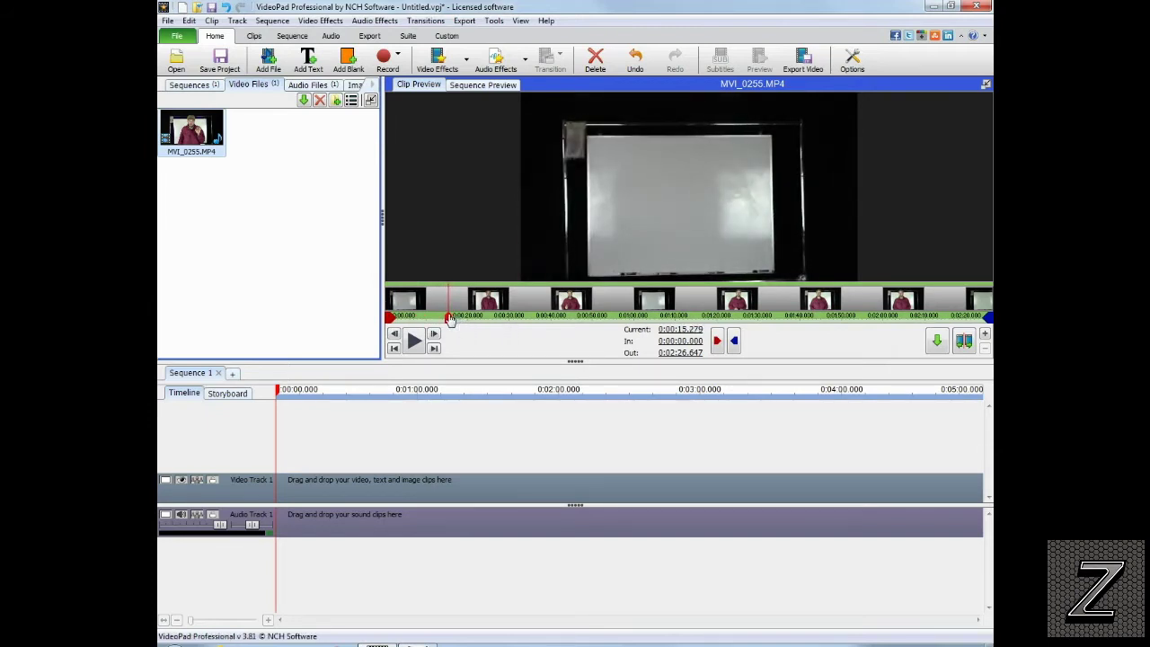
click(965, 341)
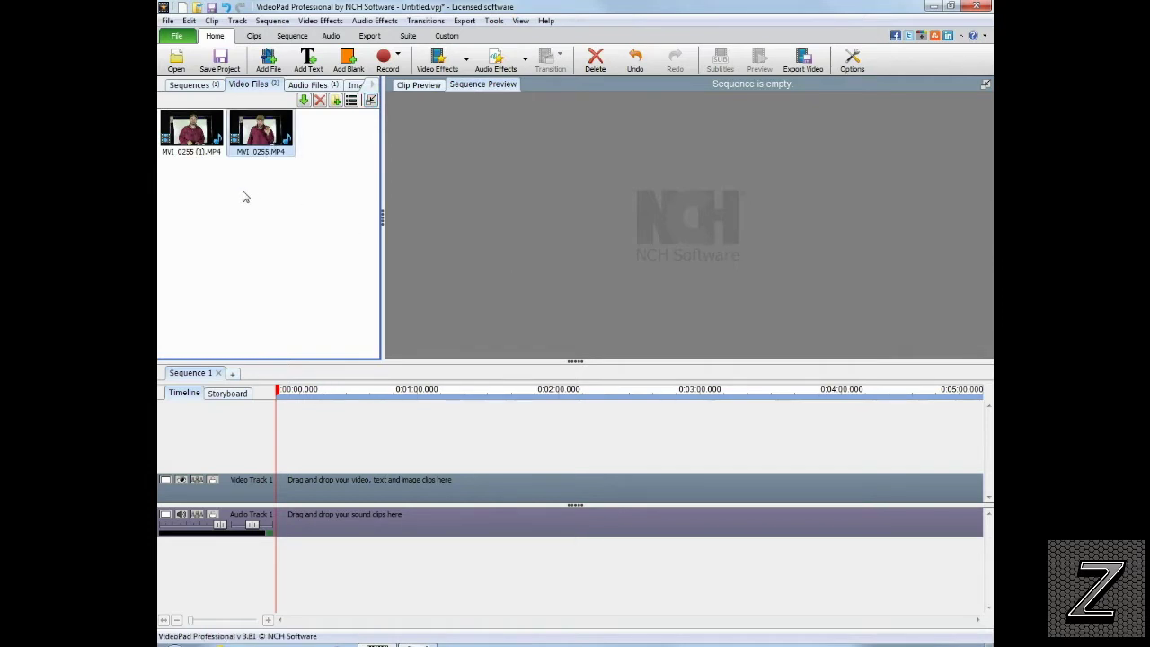
- Open MVI_0255 (1).MP4 and split it at 0:02:19.085 to create MVI_0255 (2).MP4
click(163, 134)
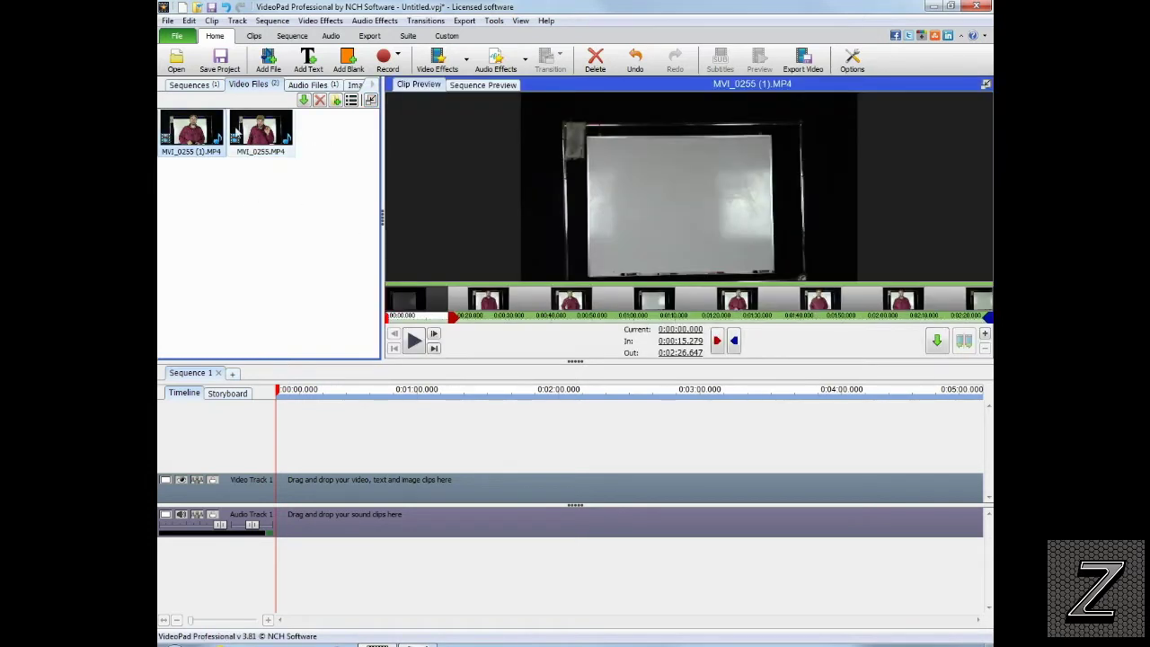
click(268, 141)
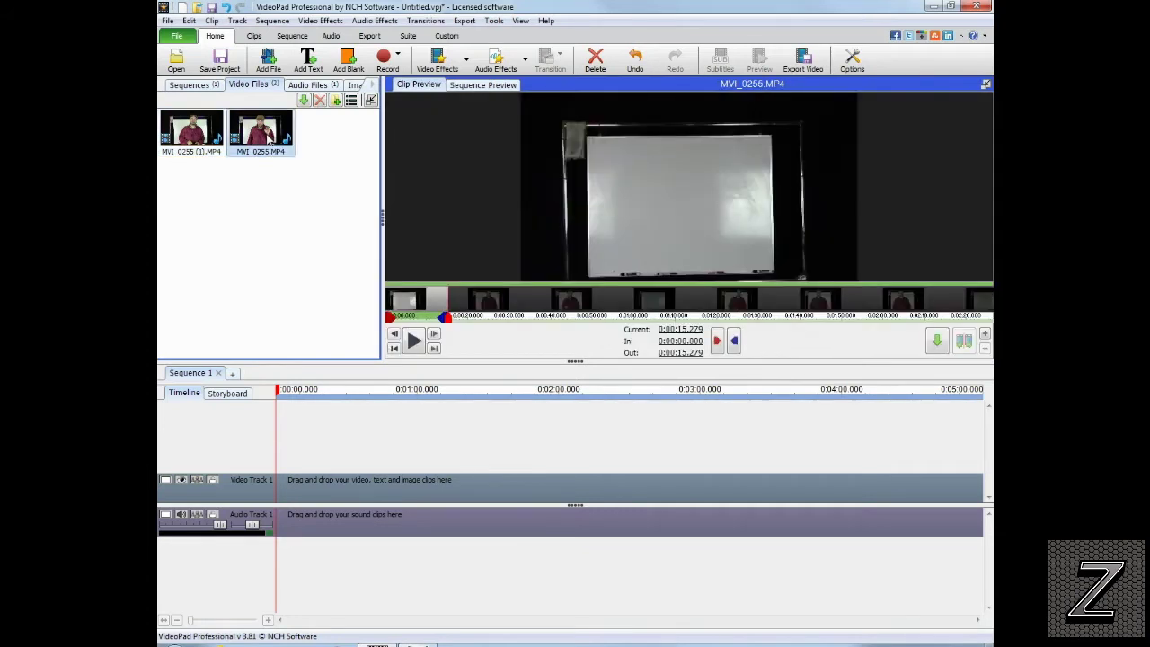
click(199, 142)
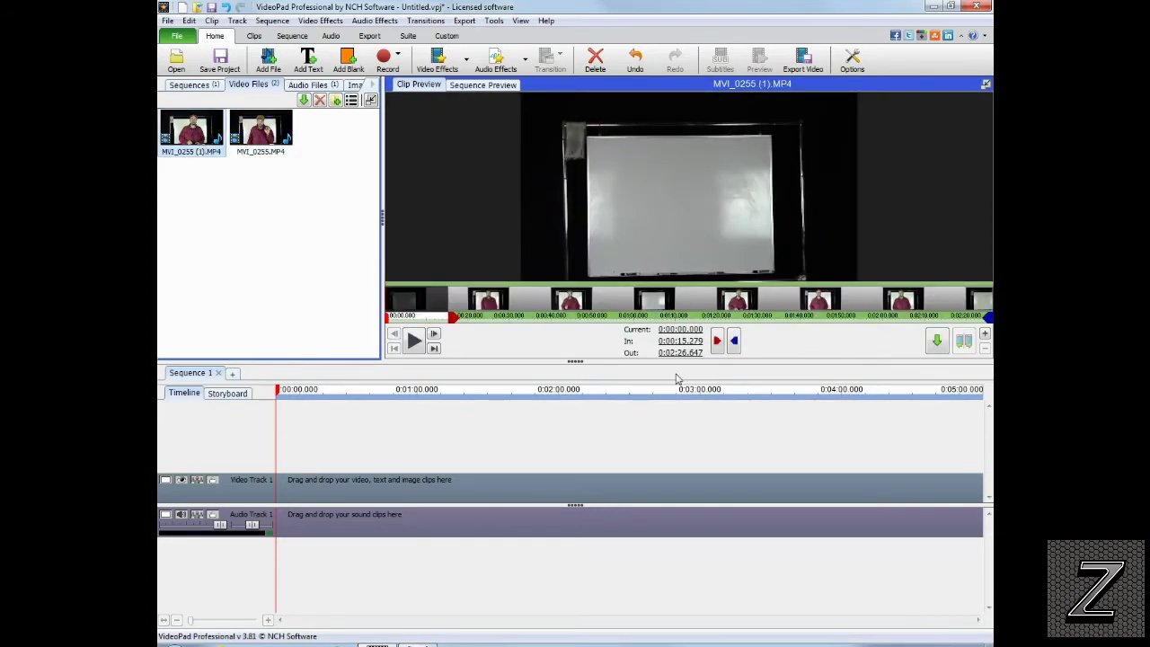
click(944, 316)
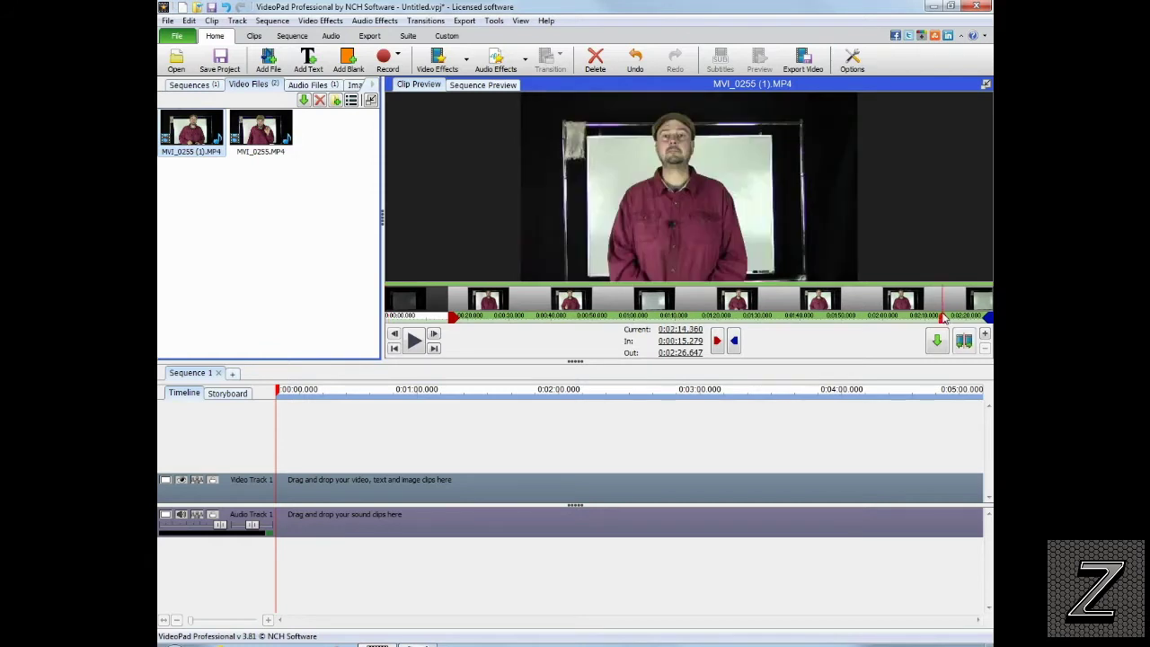
drag(947, 319, 961, 320)
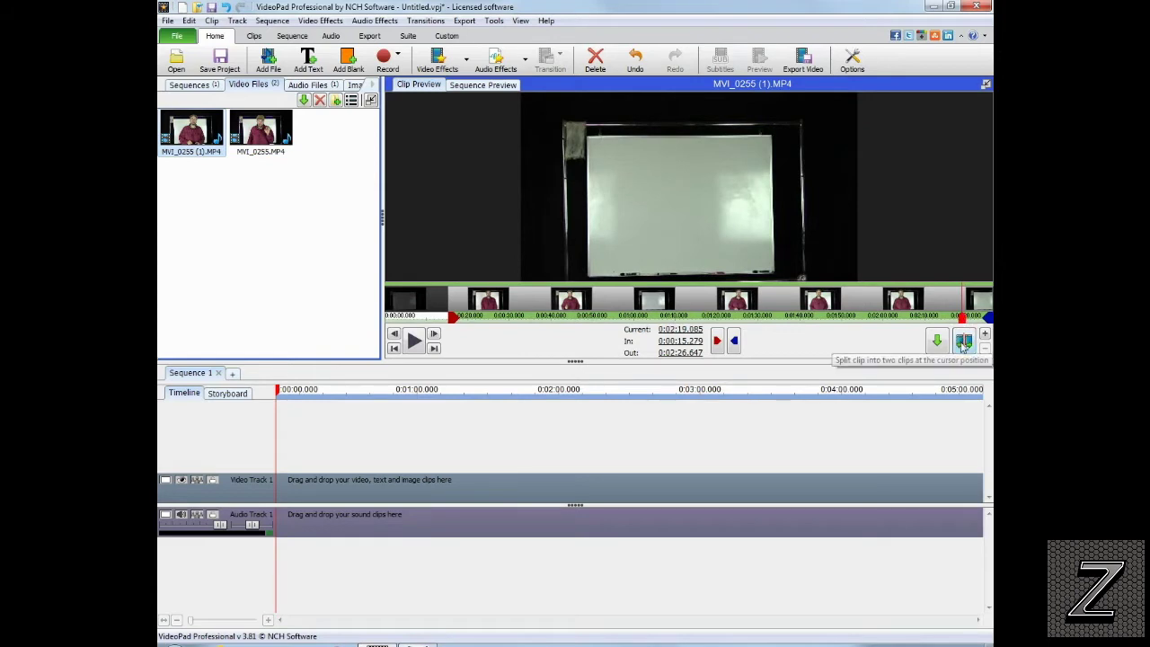
click(961, 342)
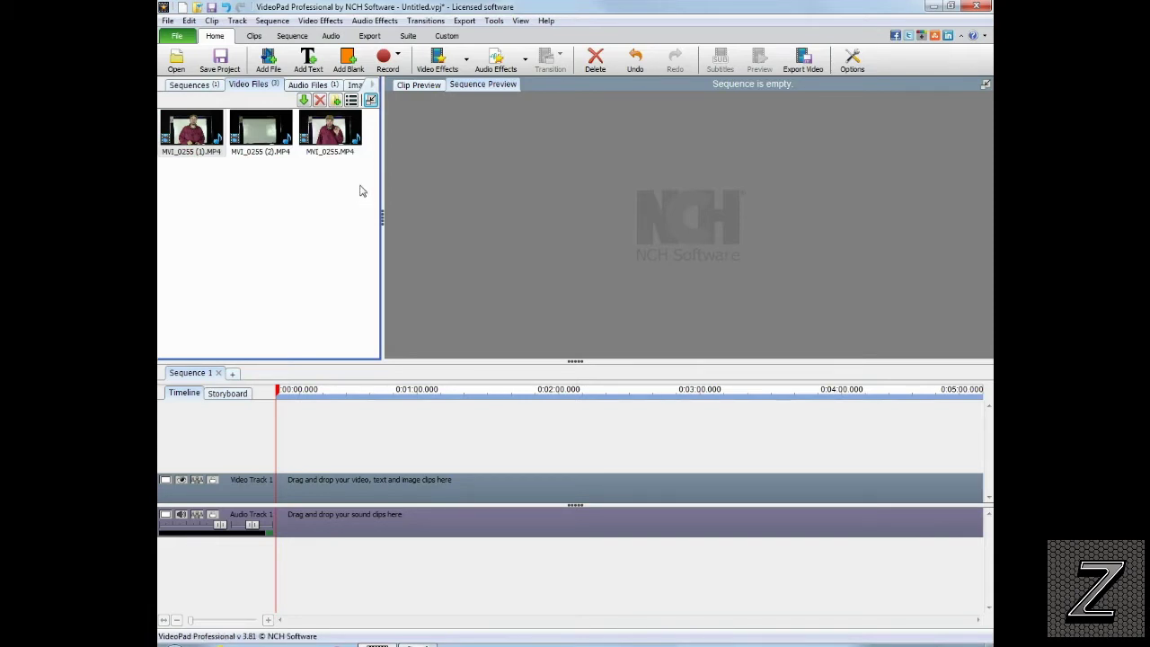
- Open MVI_0255.MP4, play it through, and scrub back to end it at 0:00:05.198
double_click(343, 144)
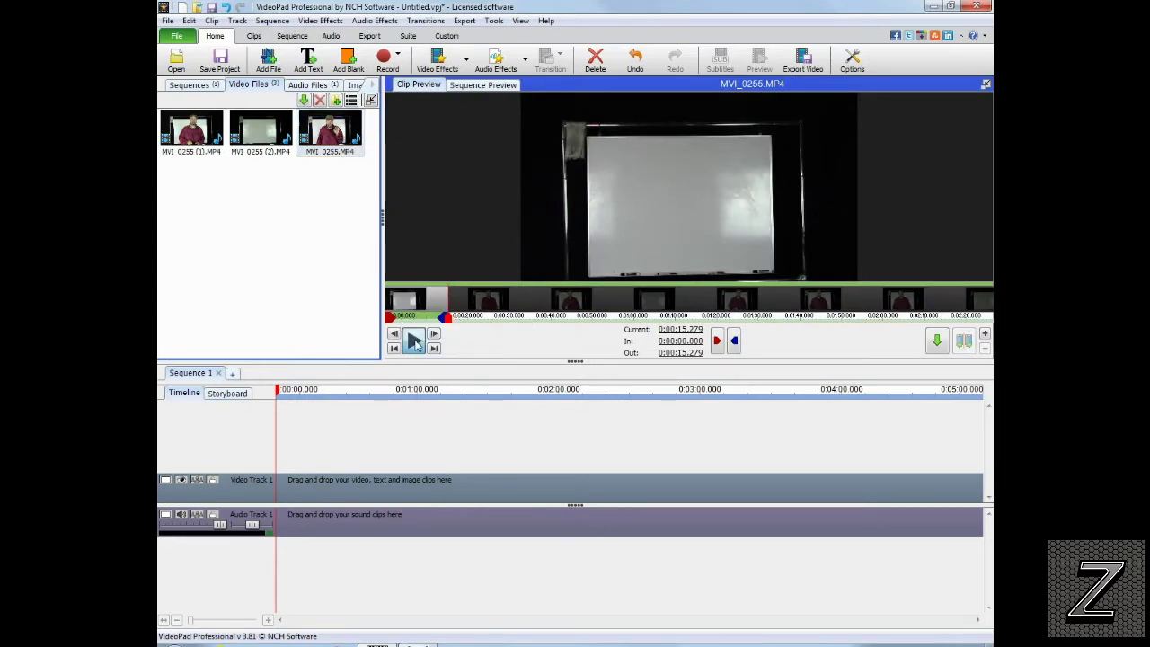
click(415, 340)
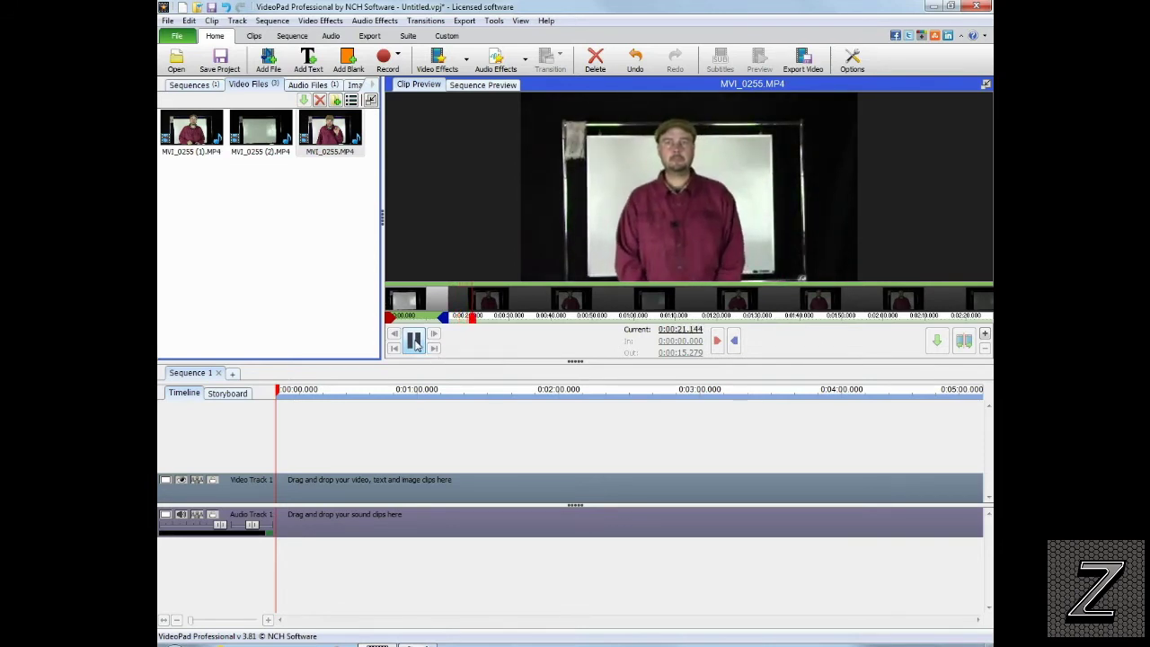
click(414, 341)
mouse_move(483, 319)
mouse_down()
mouse_move(398, 318)
mouse_move(447, 320)
mouse_move(398, 328)
mouse_move(467, 310)
mouse_move(409, 332)
mouse_up()
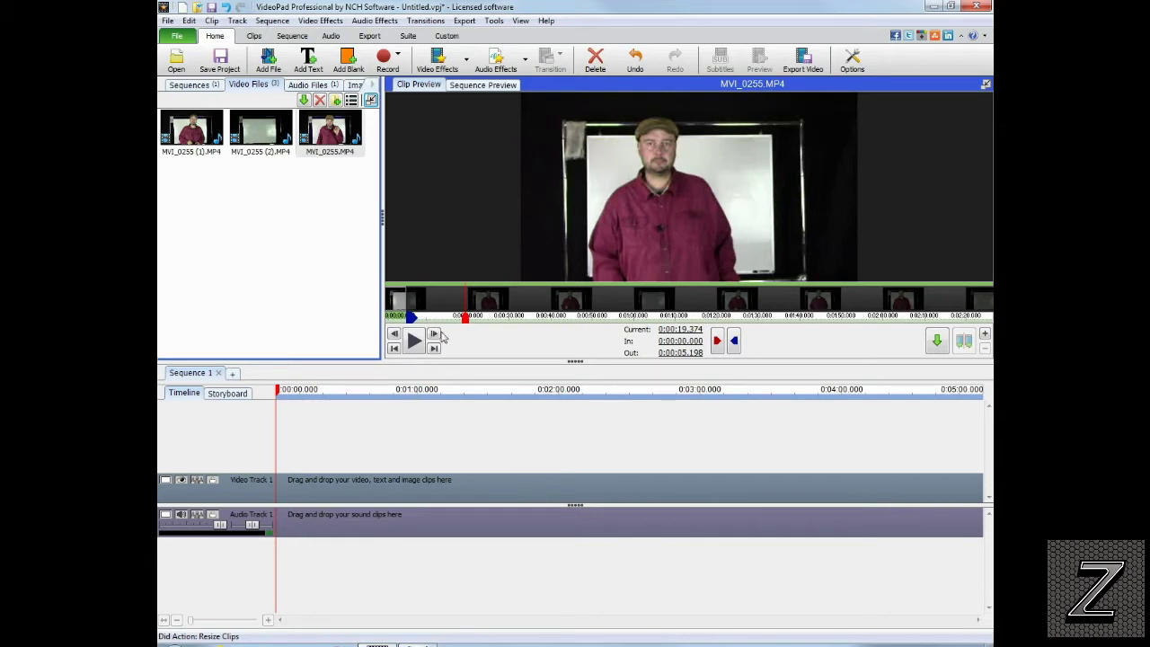
- Place the trimmed MVI_0255.MP4 at the start of Sequence 1 and play the sequence back
click(935, 339)
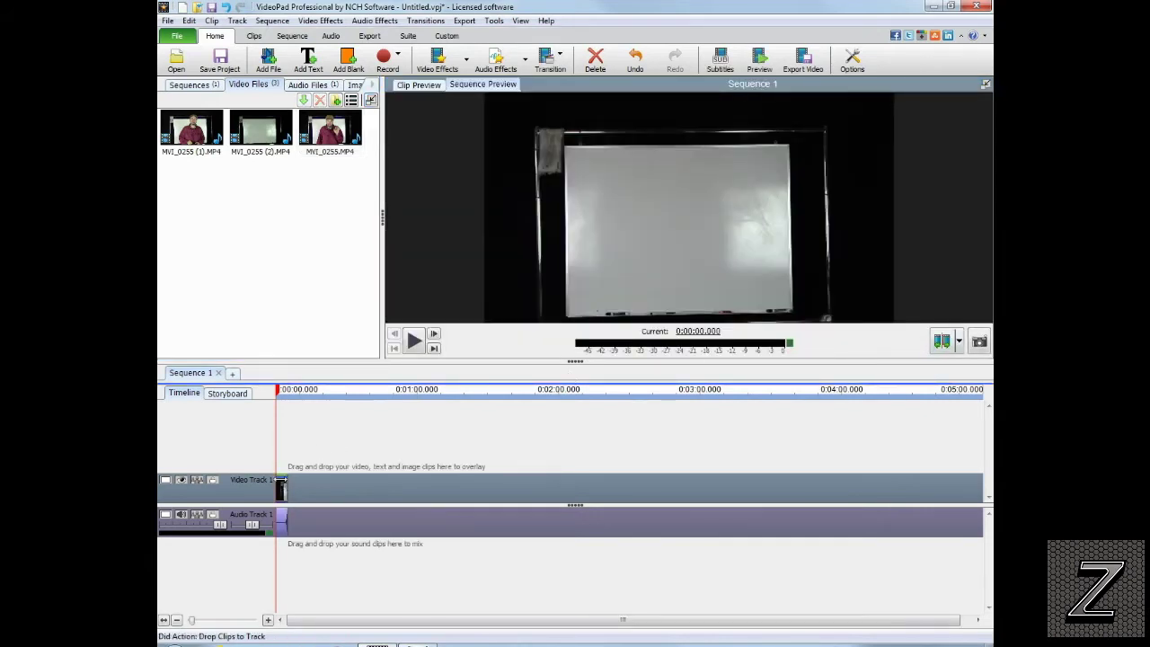
click(414, 340)
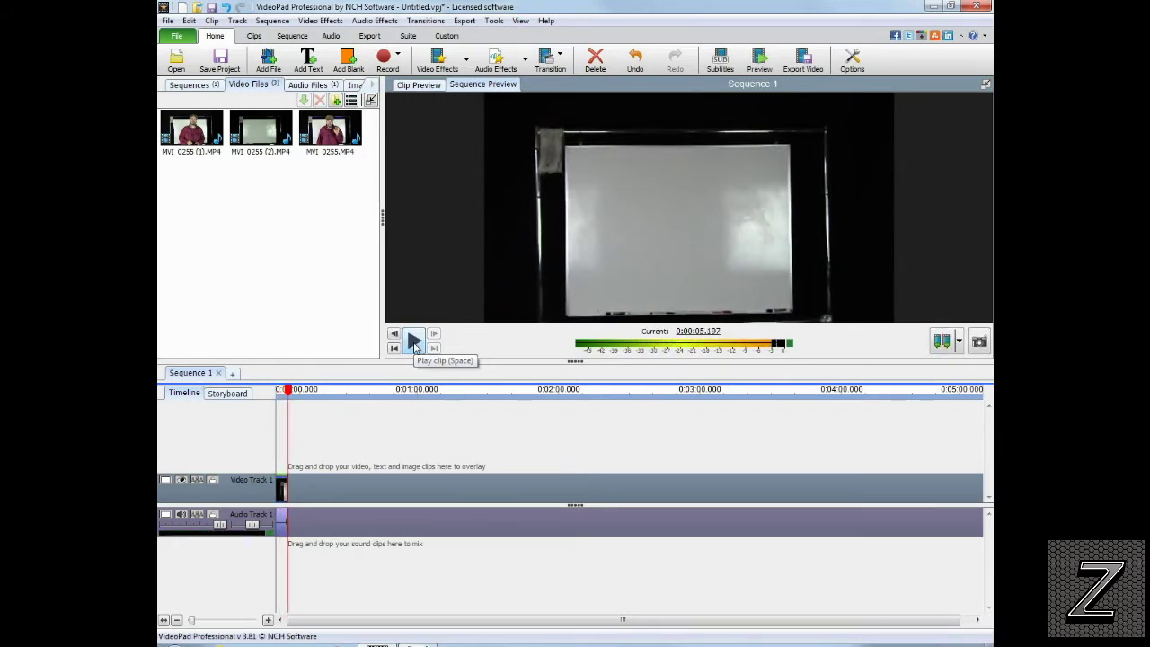
click(414, 340)
click(413, 340)
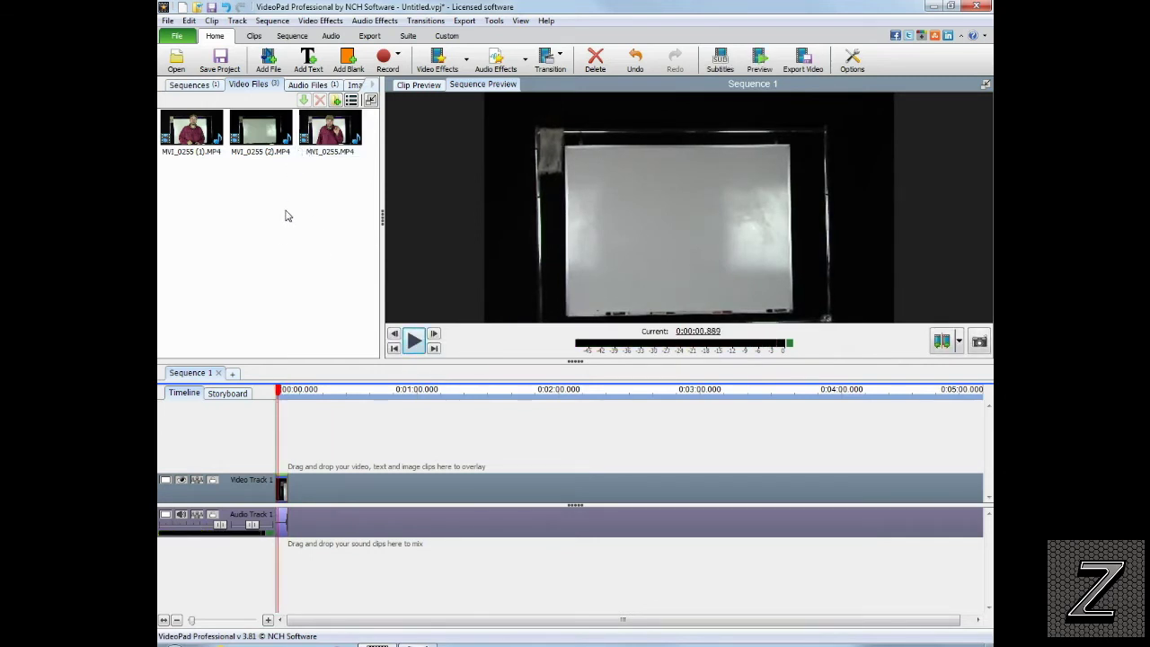
click(193, 135)
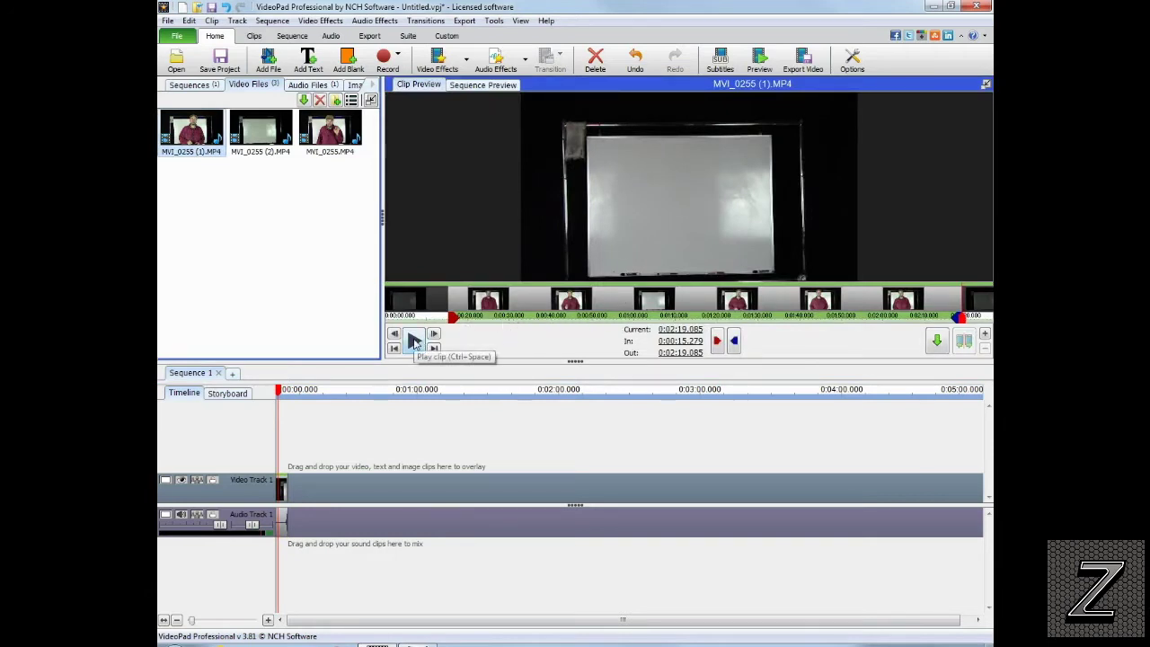
- Set MVI_0255 (1).MP4's In point at 0:00:24.887
click(413, 339)
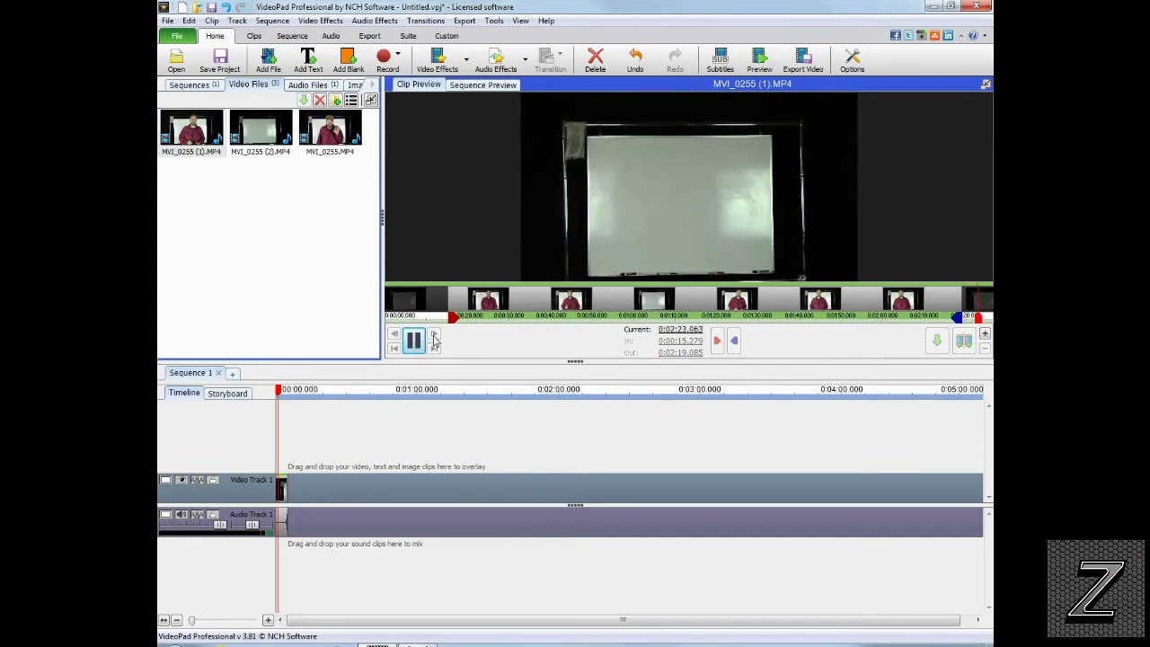
drag(985, 320, 455, 314)
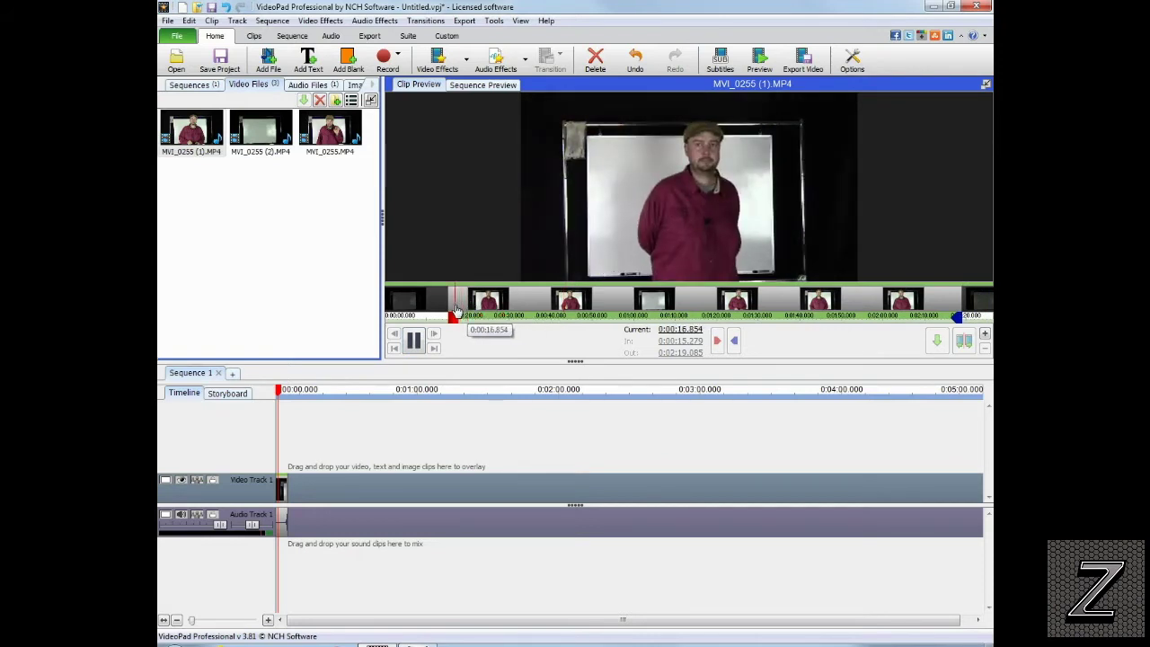
click(414, 339)
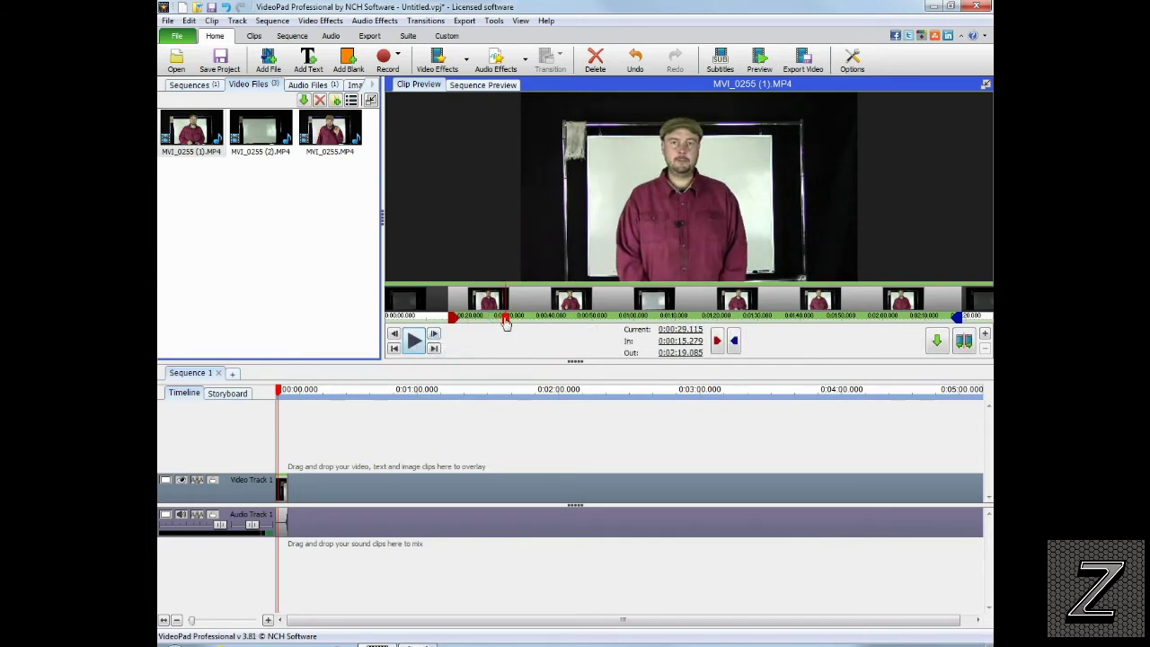
drag(508, 323, 490, 331)
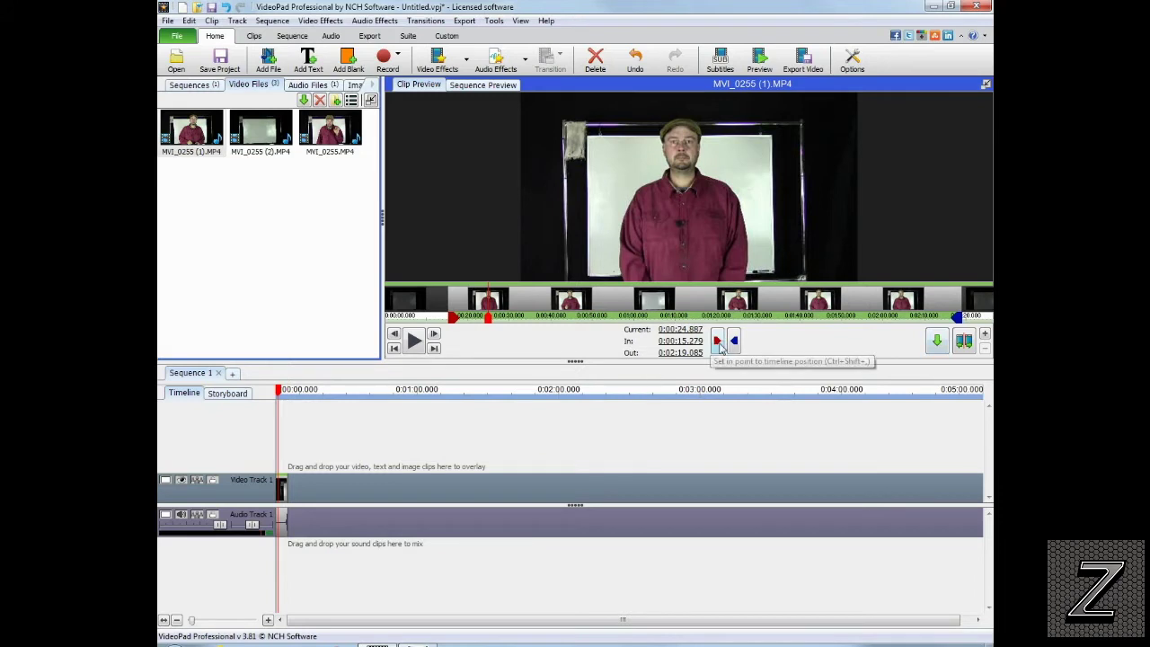
click(718, 342)
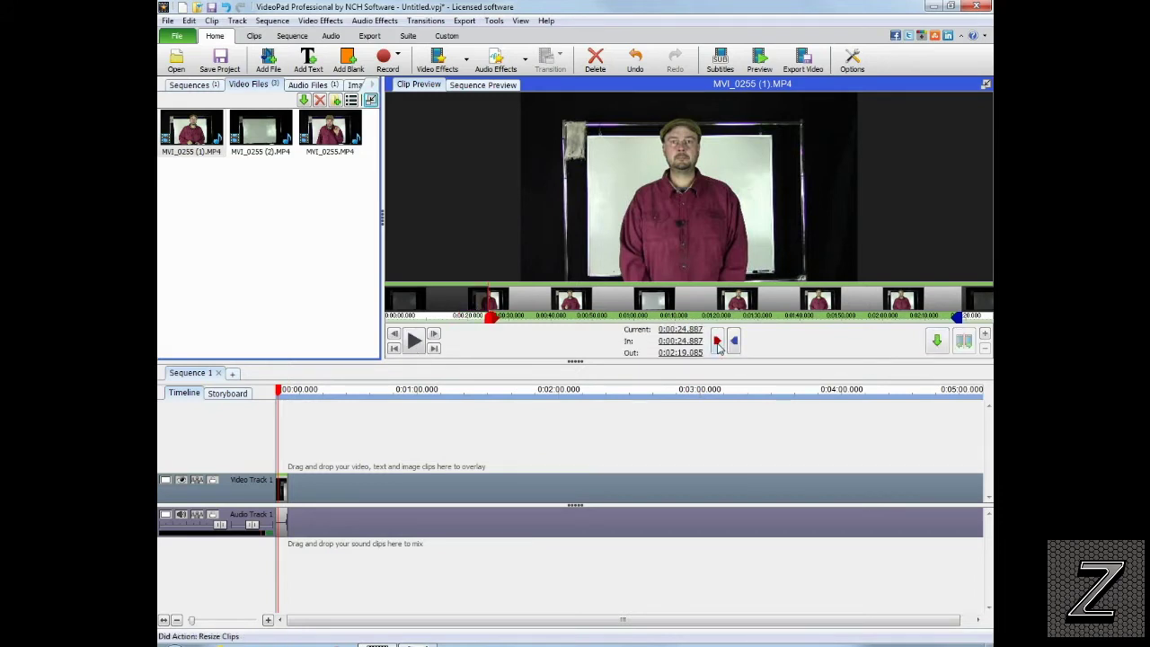
- Set MVI_0255 (1).MP4's Out point at 0:02:15.055
click(930, 310)
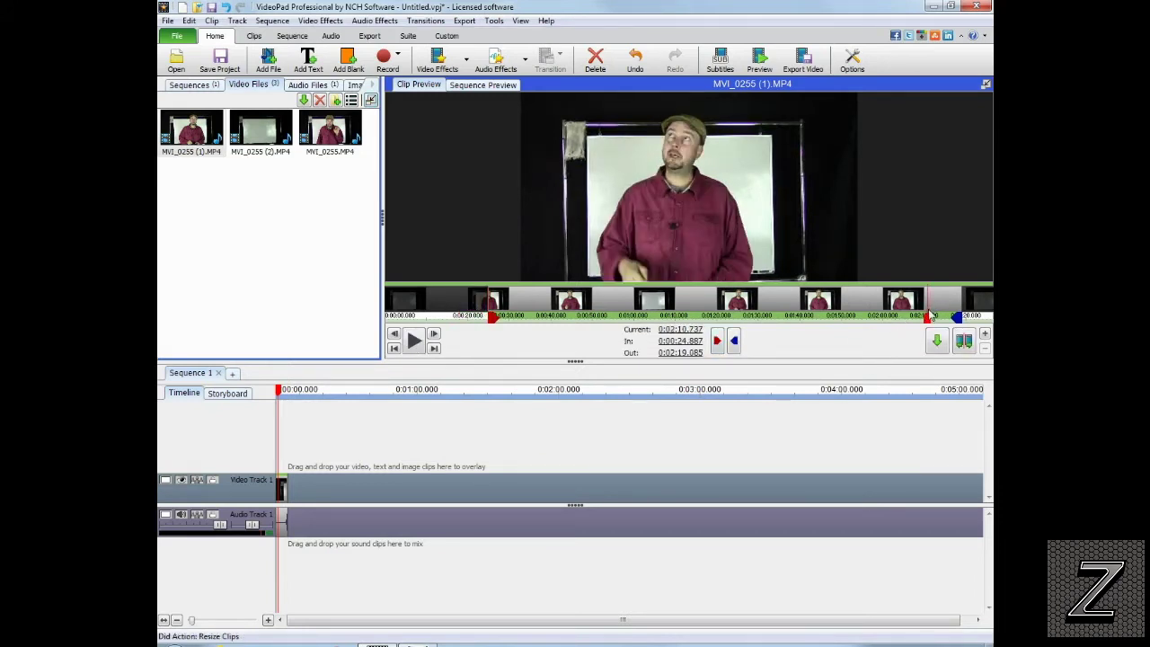
mouse_move(928, 323)
mouse_down()
mouse_move(948, 321)
mouse_move(933, 323)
mouse_up()
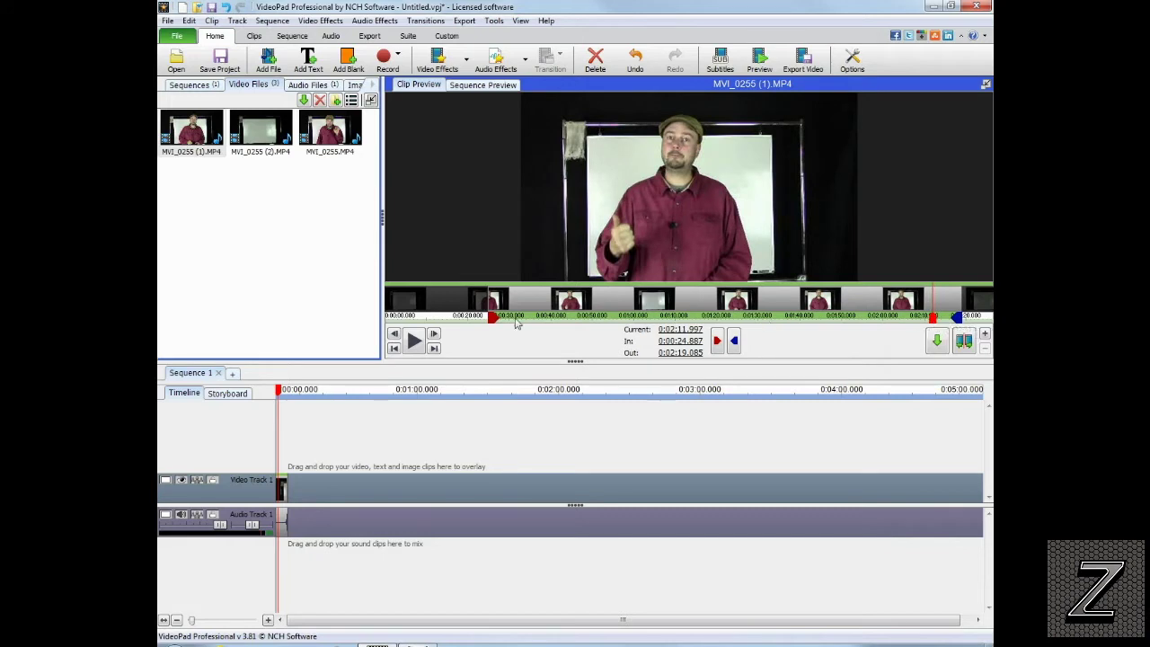
click(418, 342)
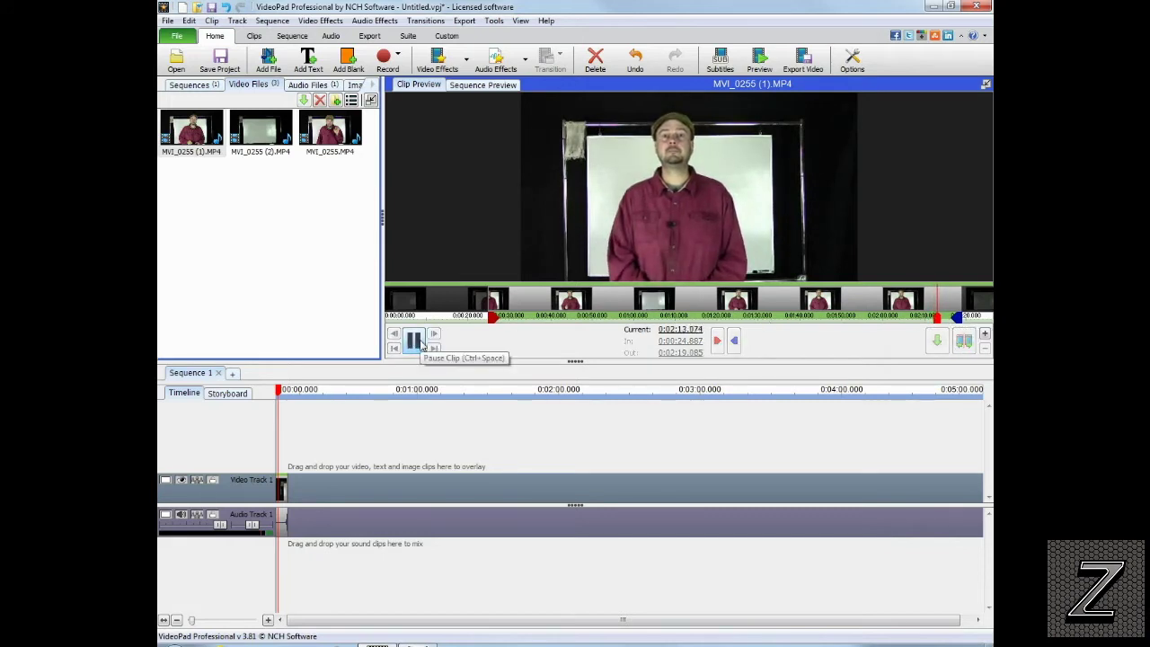
click(418, 342)
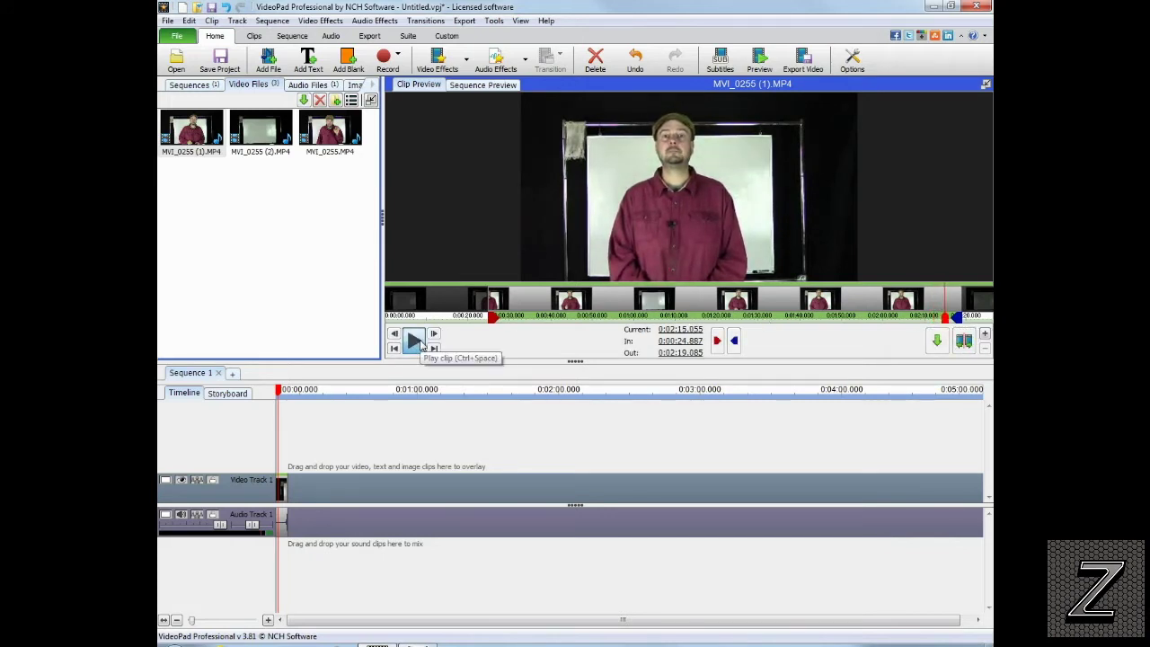
click(735, 341)
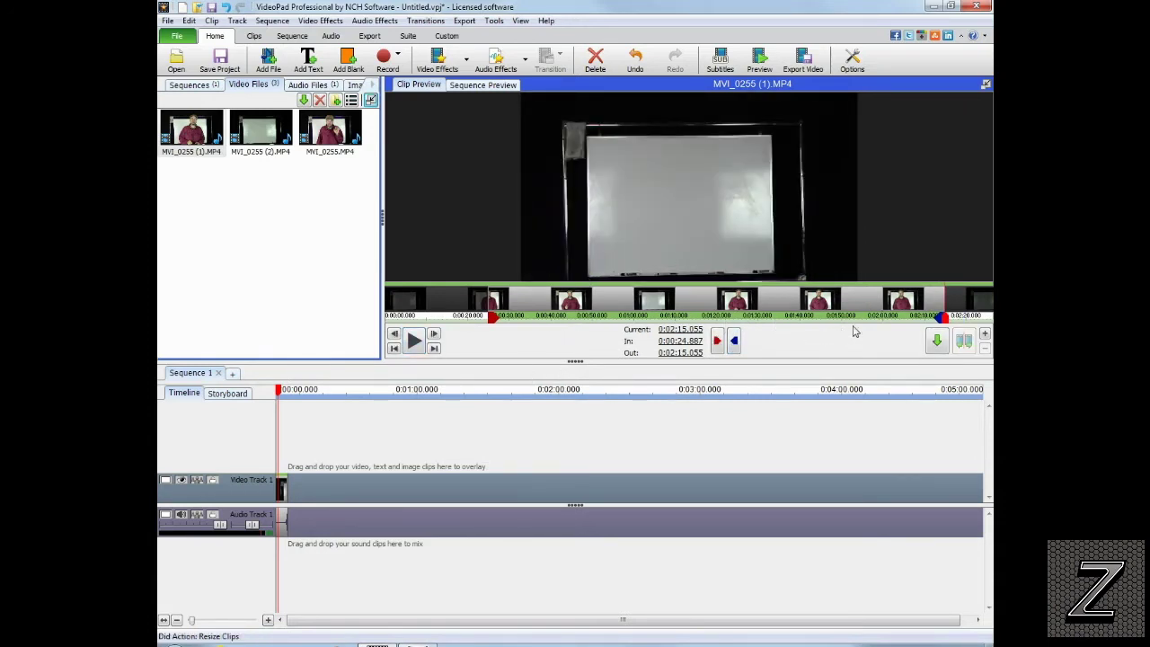
- Append the trimmed MVI_0255 (1).MP4 to the end of Sequence 1
click(936, 339)
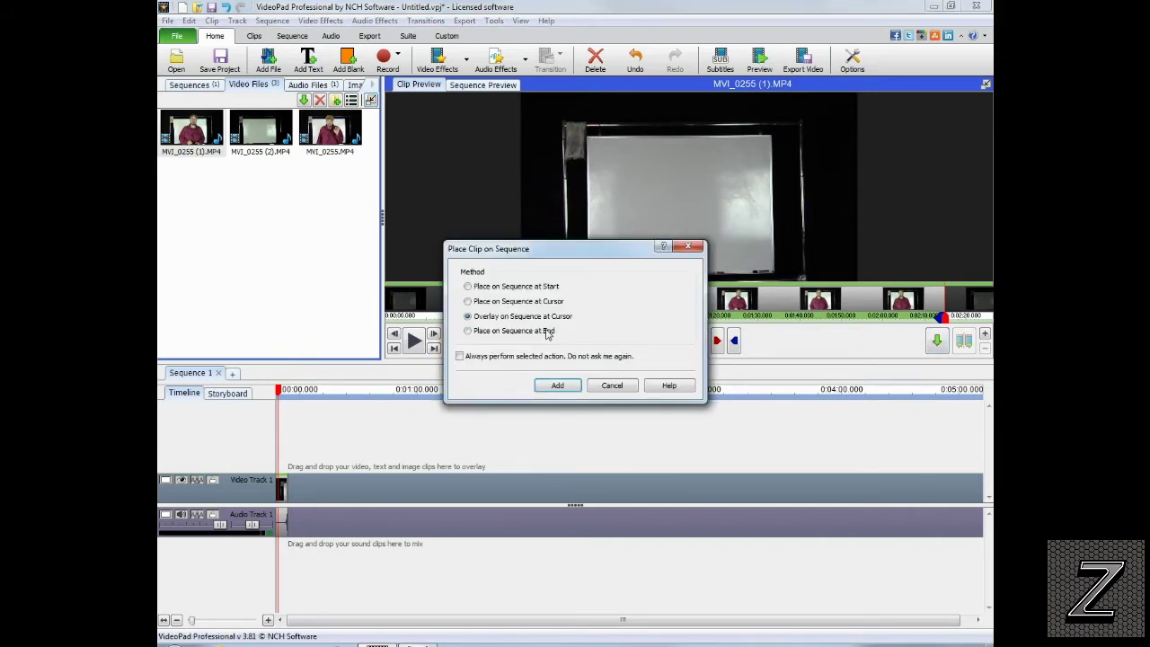
click(467, 330)
click(558, 385)
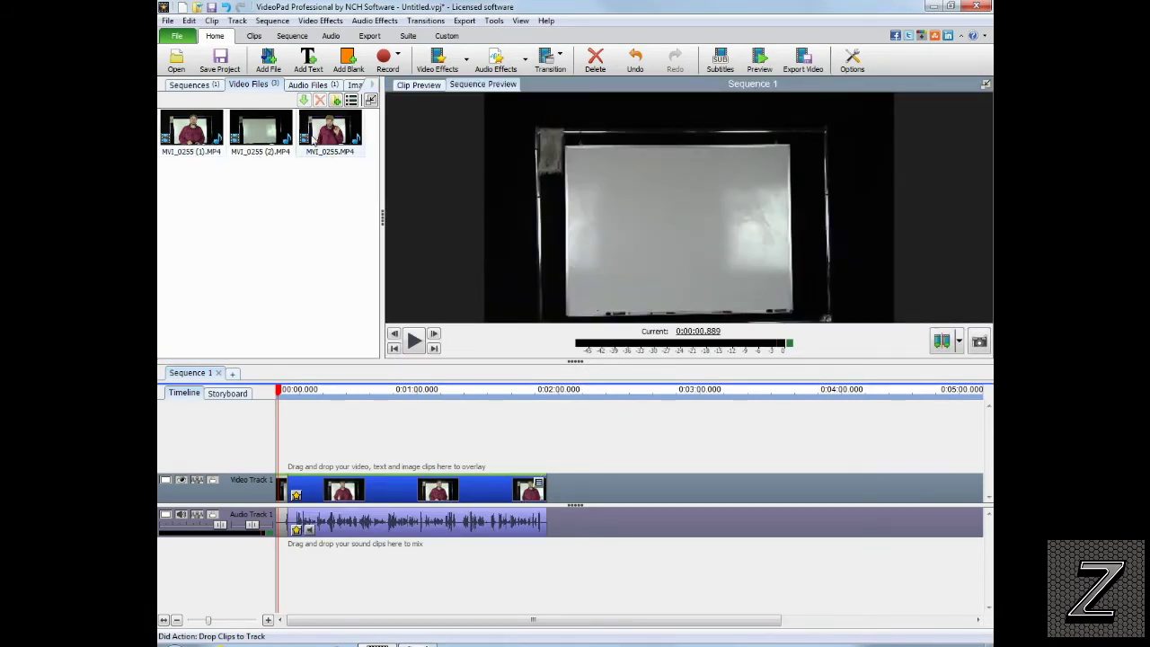
click(273, 132)
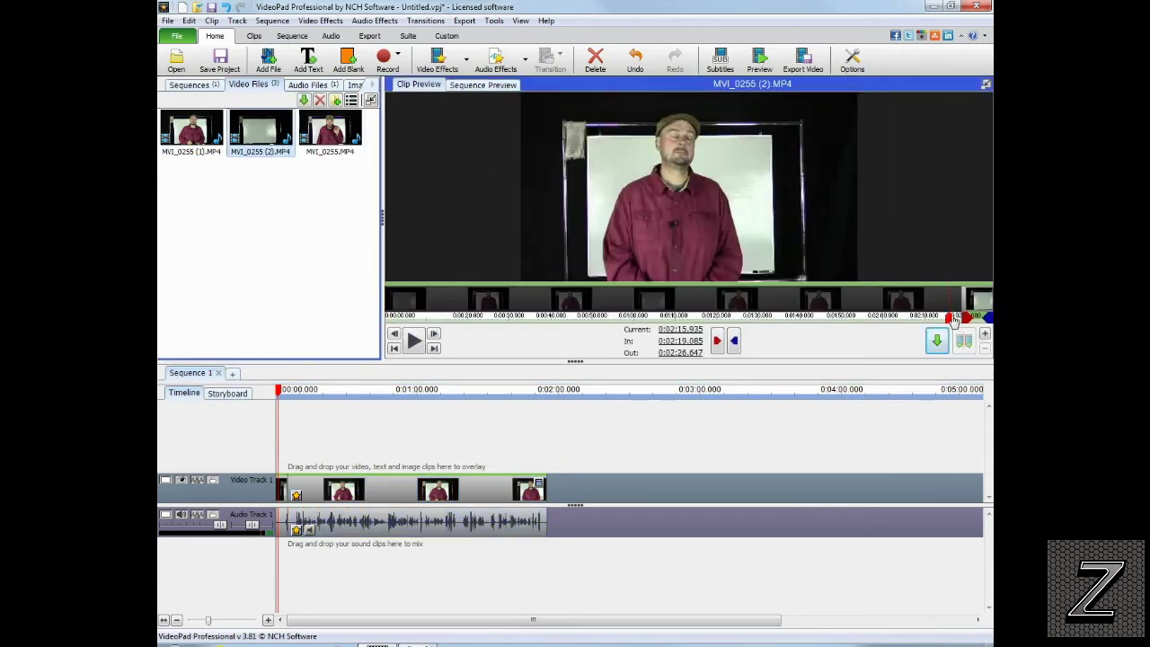
- End MVI_0255 (2).MP4 at 0:02:23.338 and place it at the end of Sequence 1
click(964, 317)
click(966, 318)
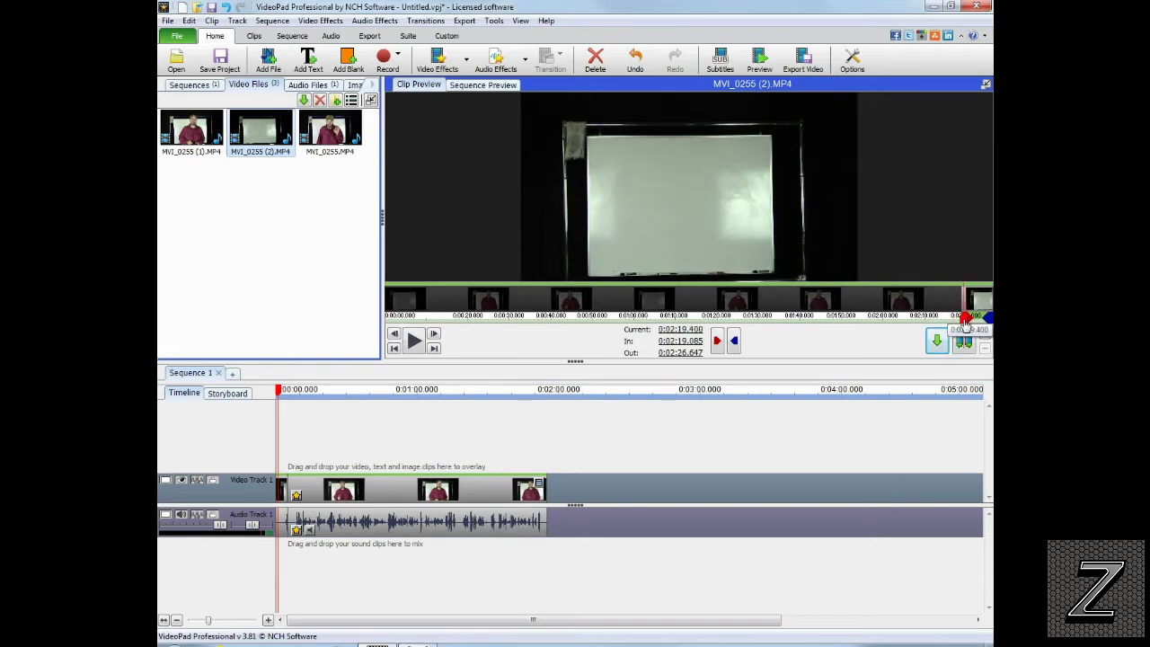
click(983, 320)
click(984, 321)
drag(984, 329, 982, 329)
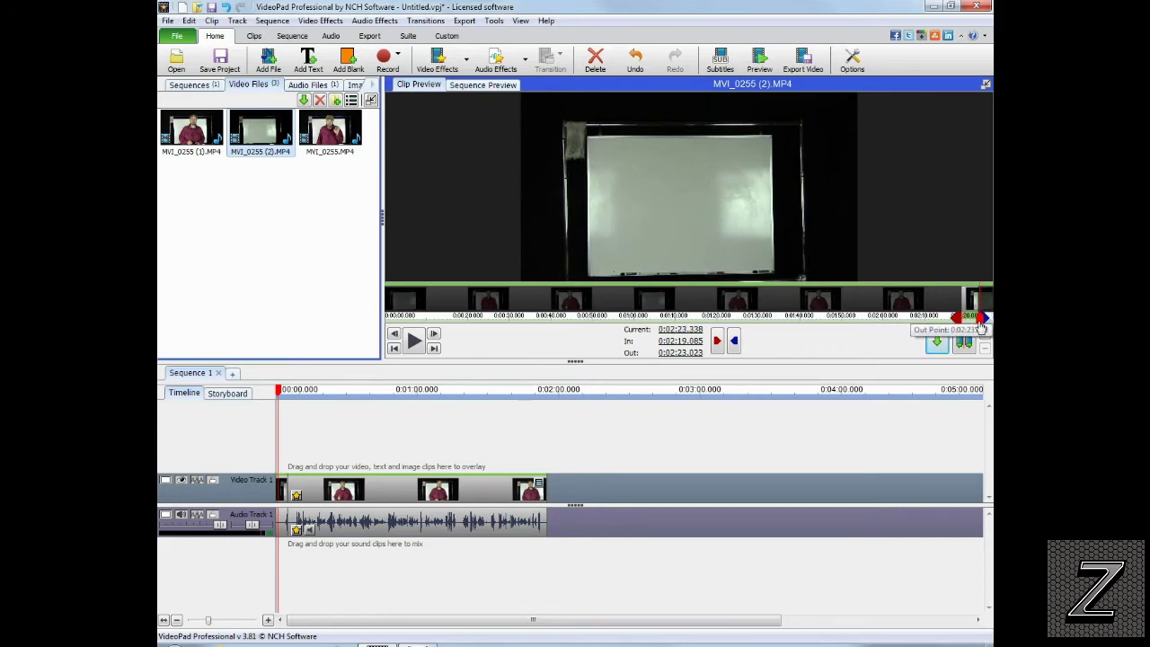
drag(982, 329, 982, 327)
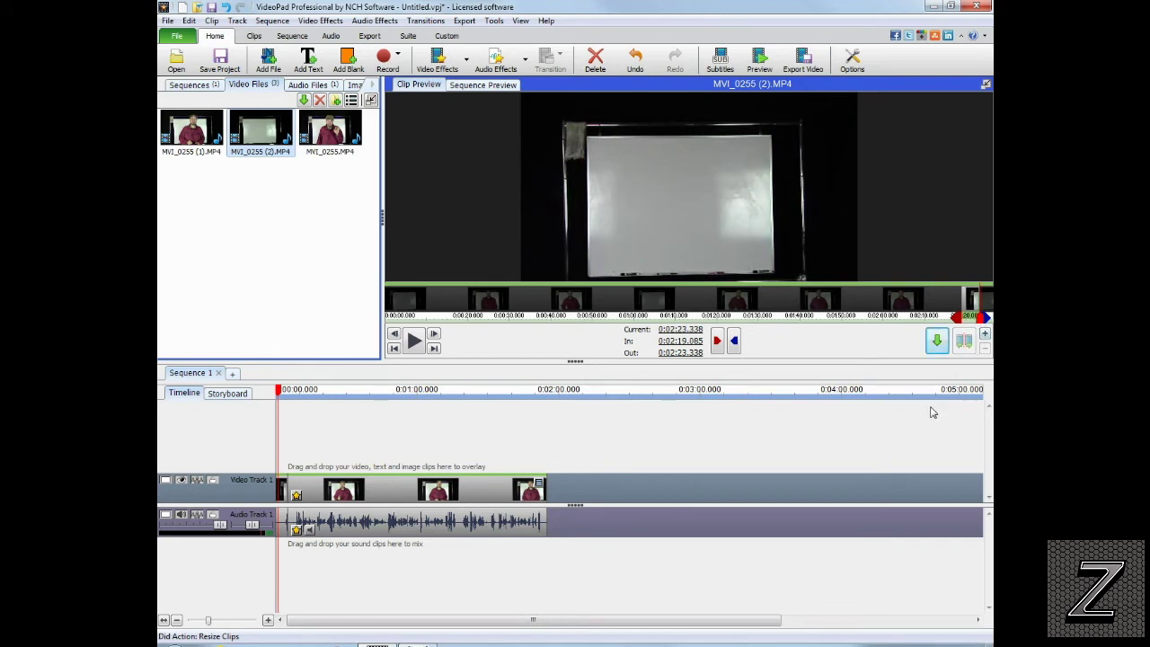
click(936, 341)
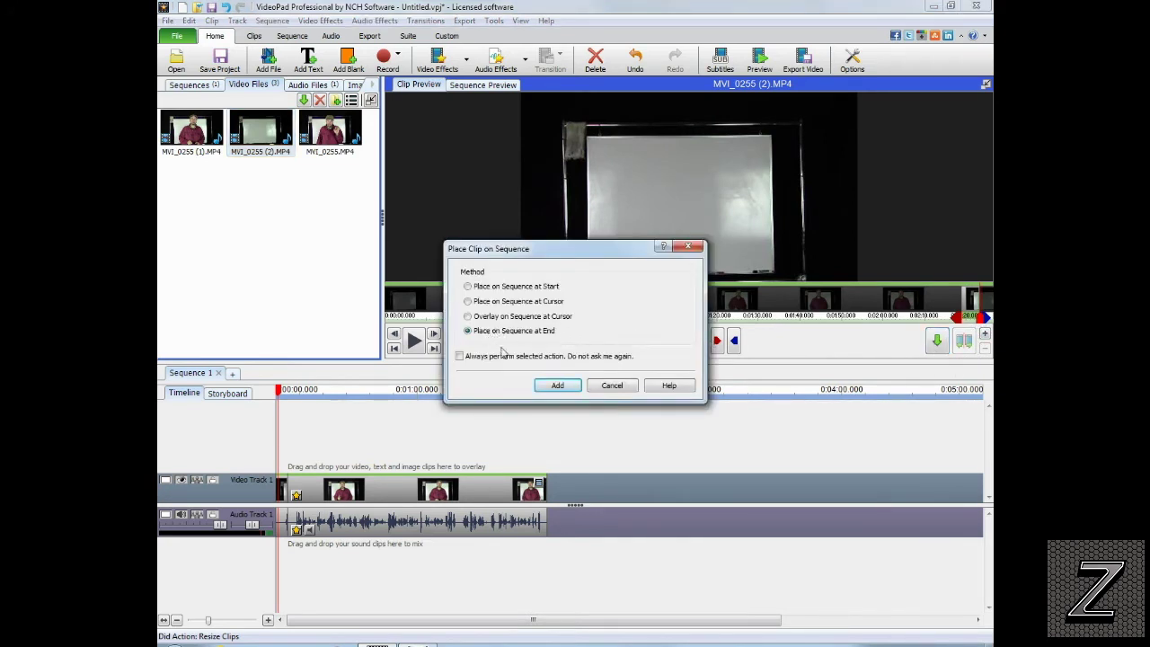
click(557, 385)
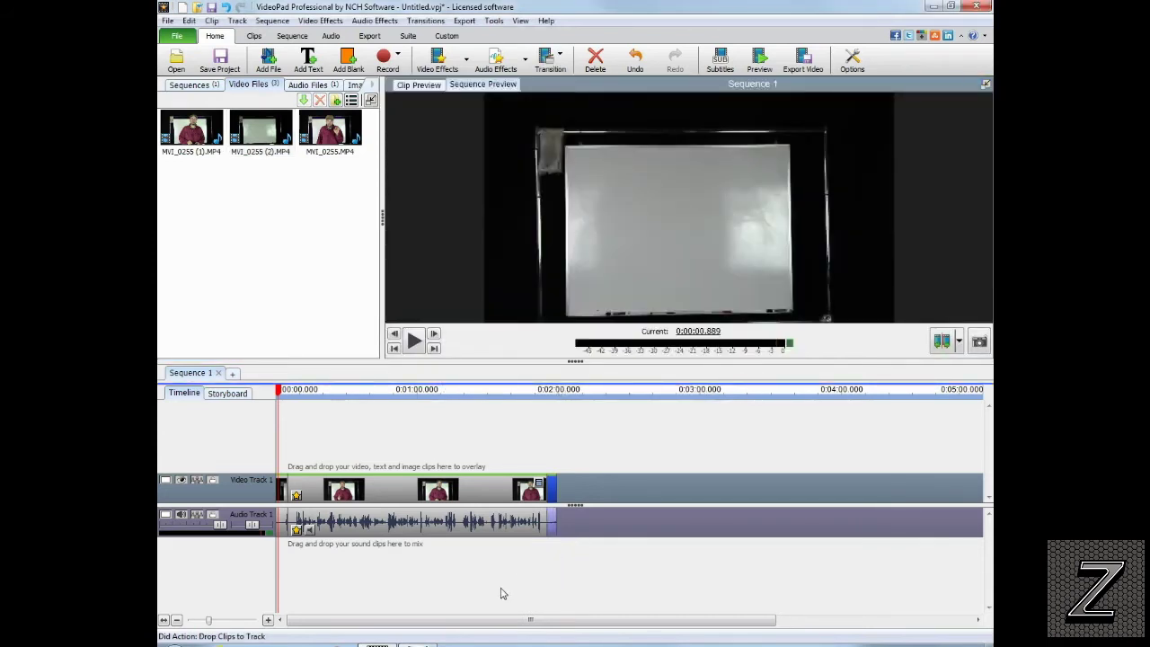
- Zoom the timeline in twice and bring up the first clip's transition list
click(267, 620)
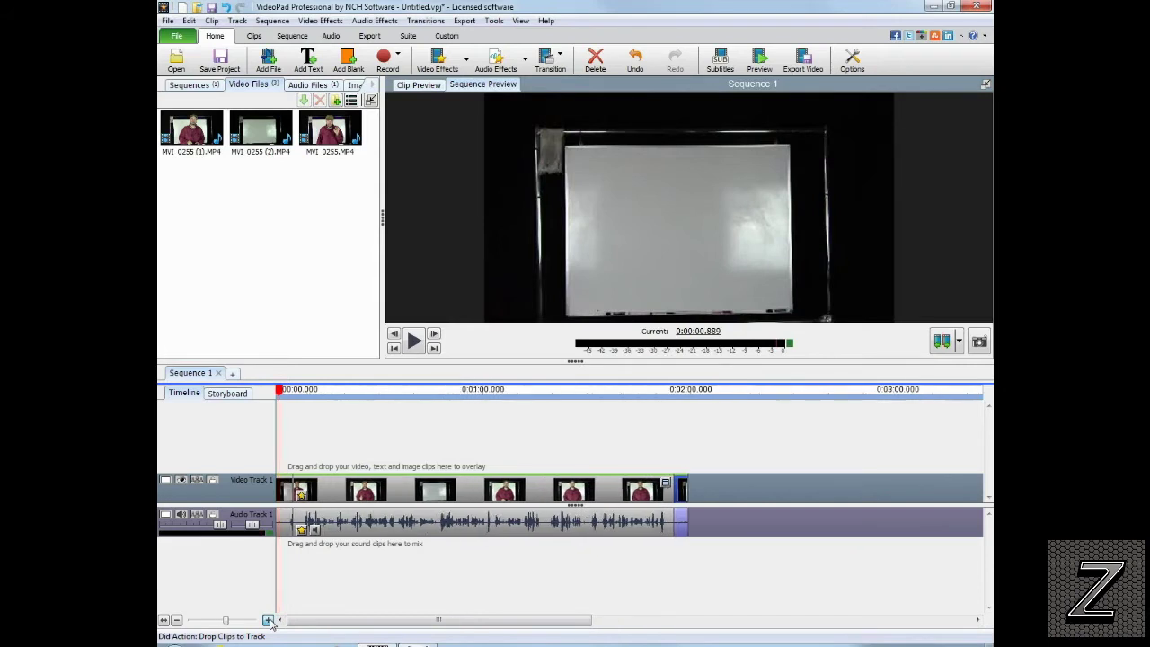
click(268, 620)
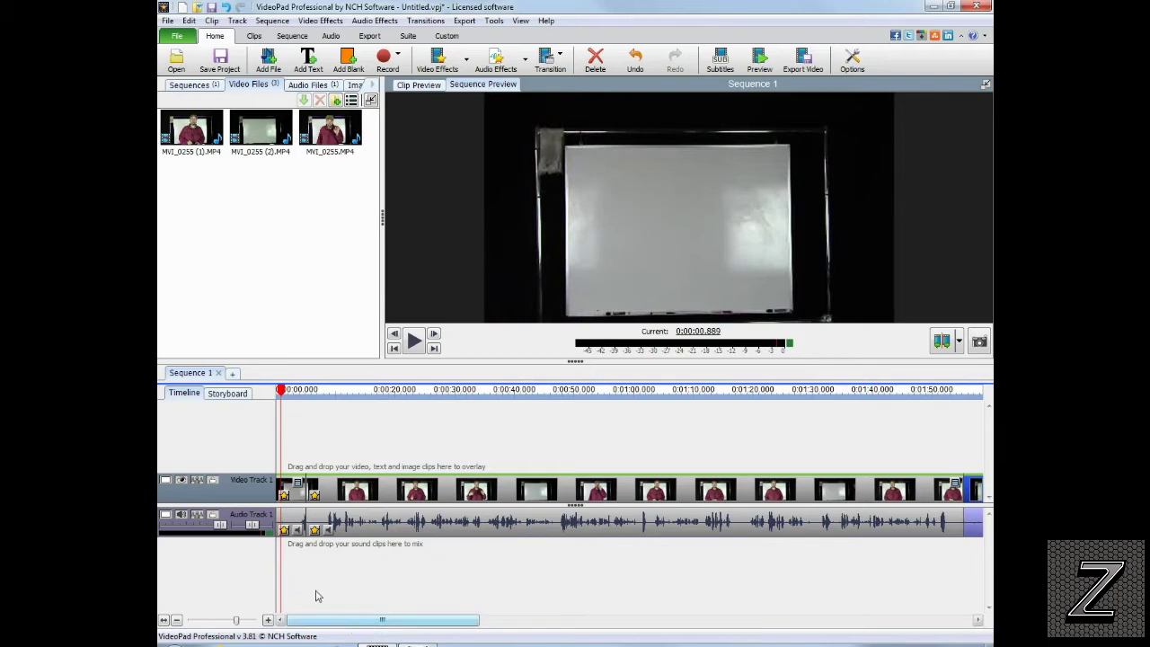
click(299, 484)
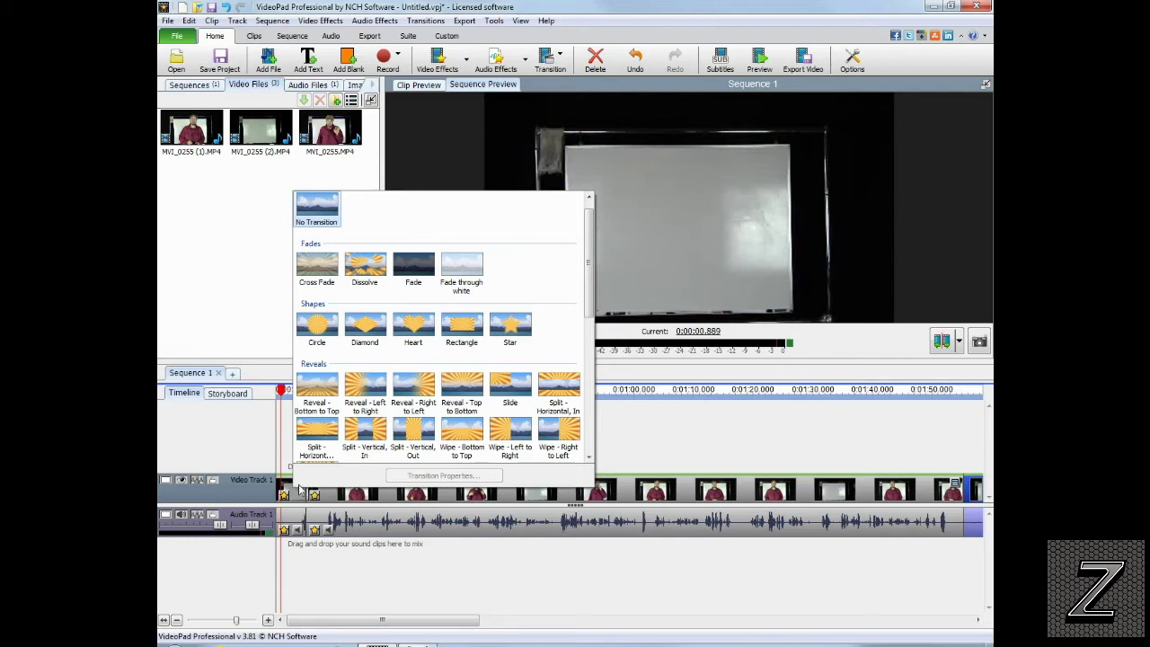
- Choose Cross Fade as the transition on the first clip and on the last clip
click(324, 266)
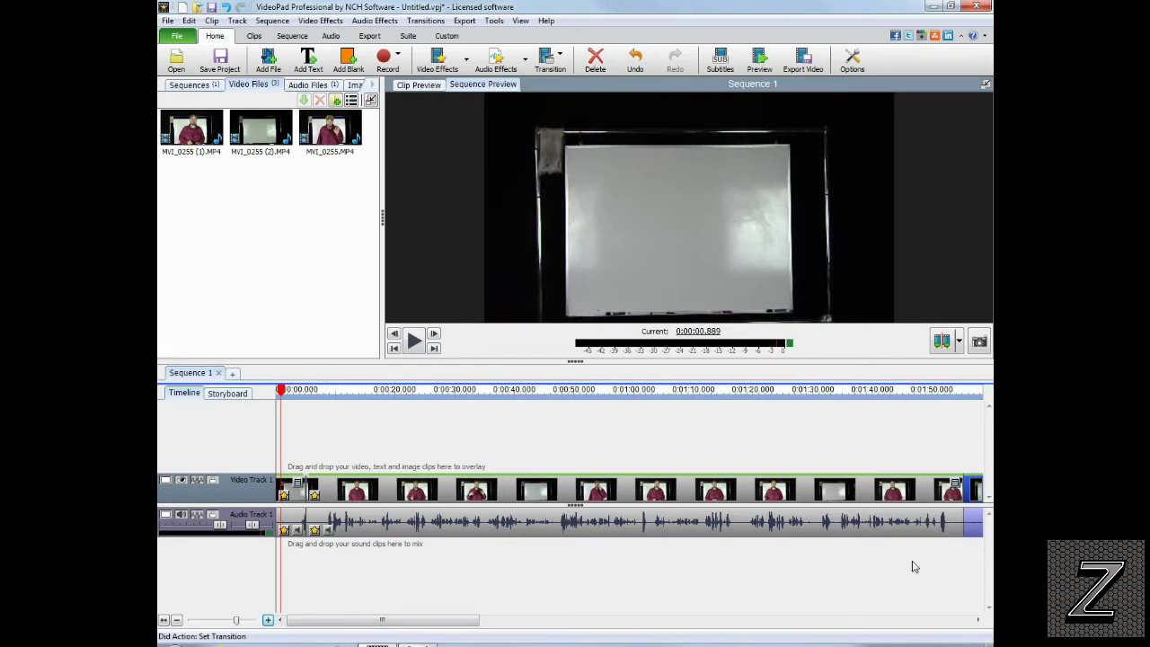
click(955, 485)
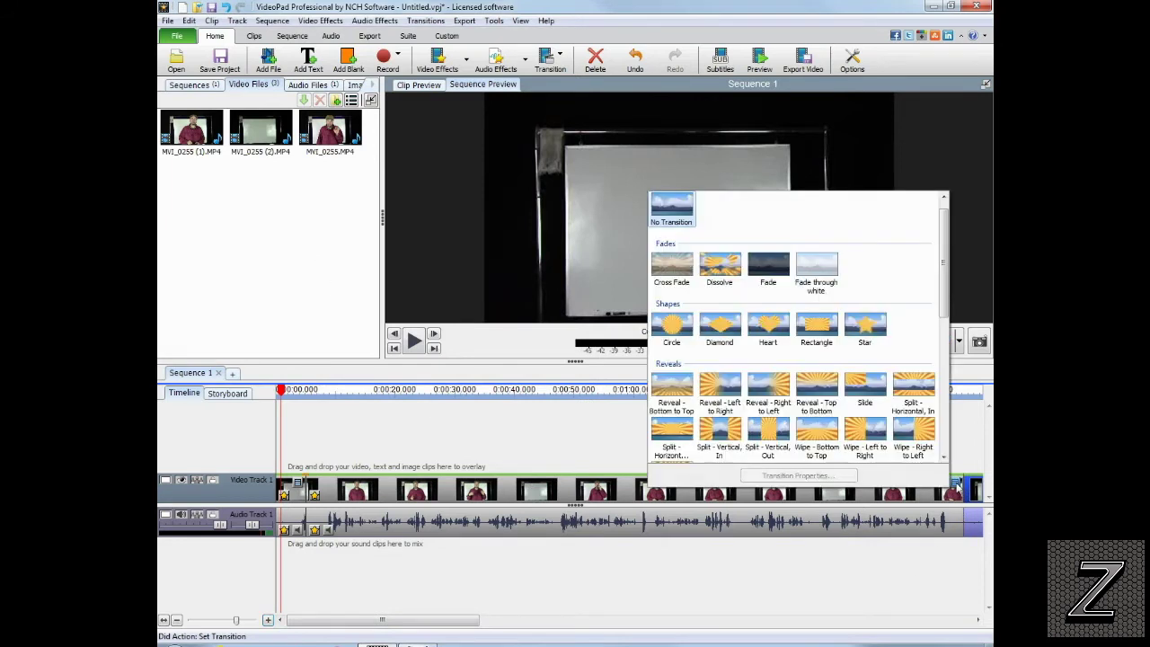
click(673, 265)
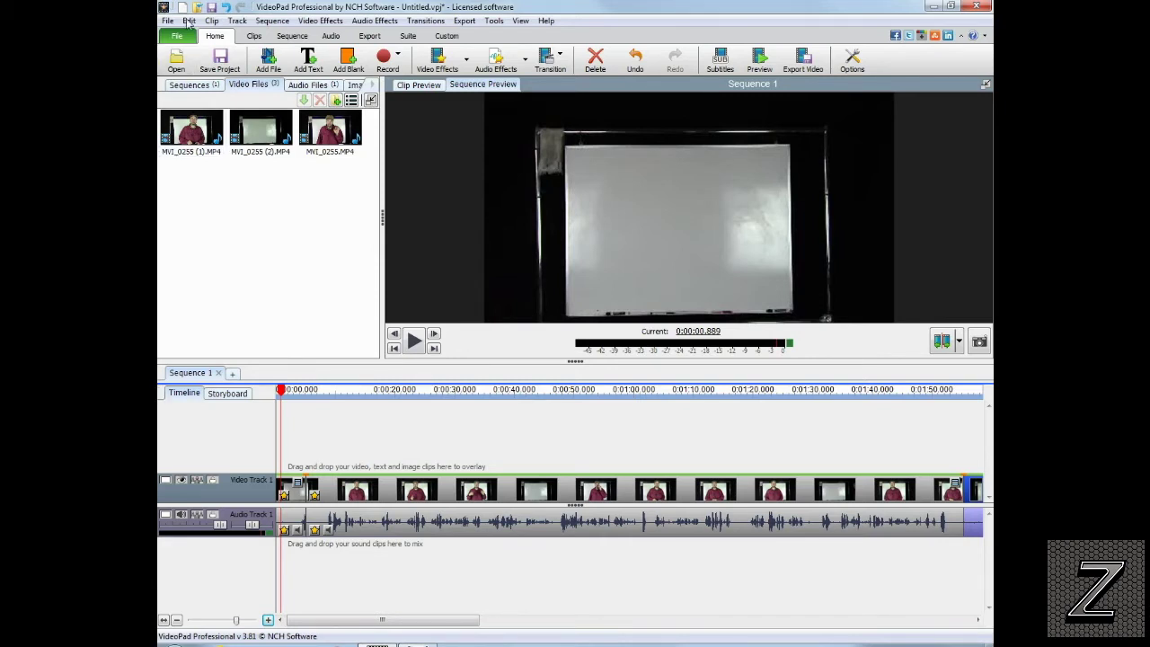
- Show the Audio Files bin and load beam.wav (0:00:05.205) into the clip preview
click(307, 85)
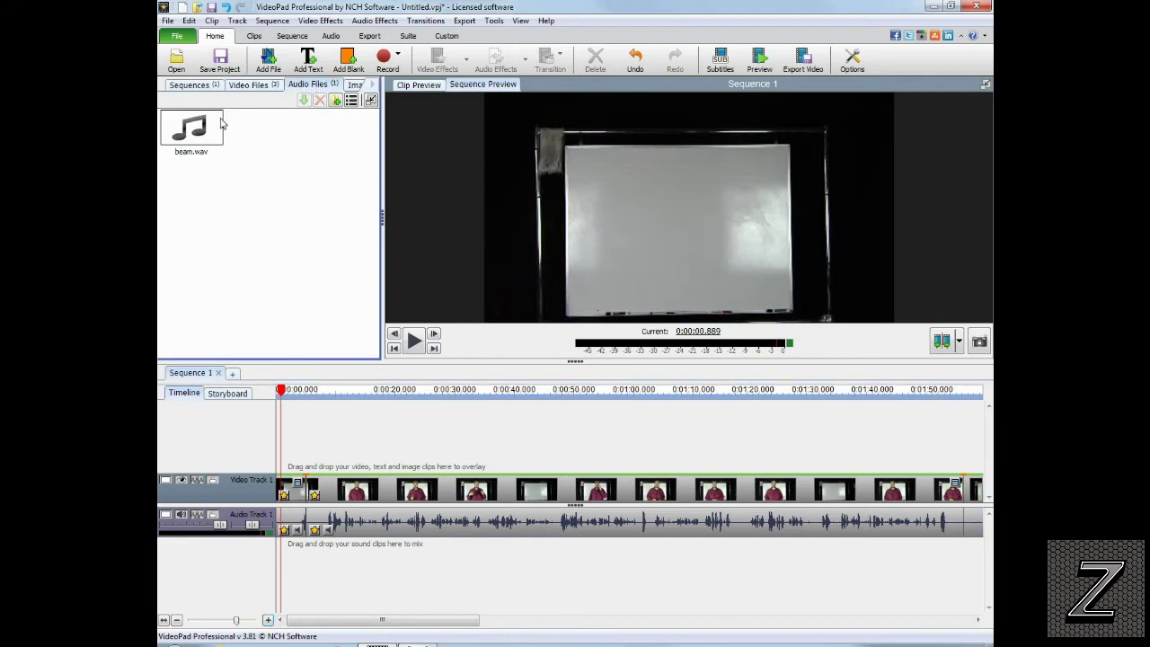
mouse_move(193, 132)
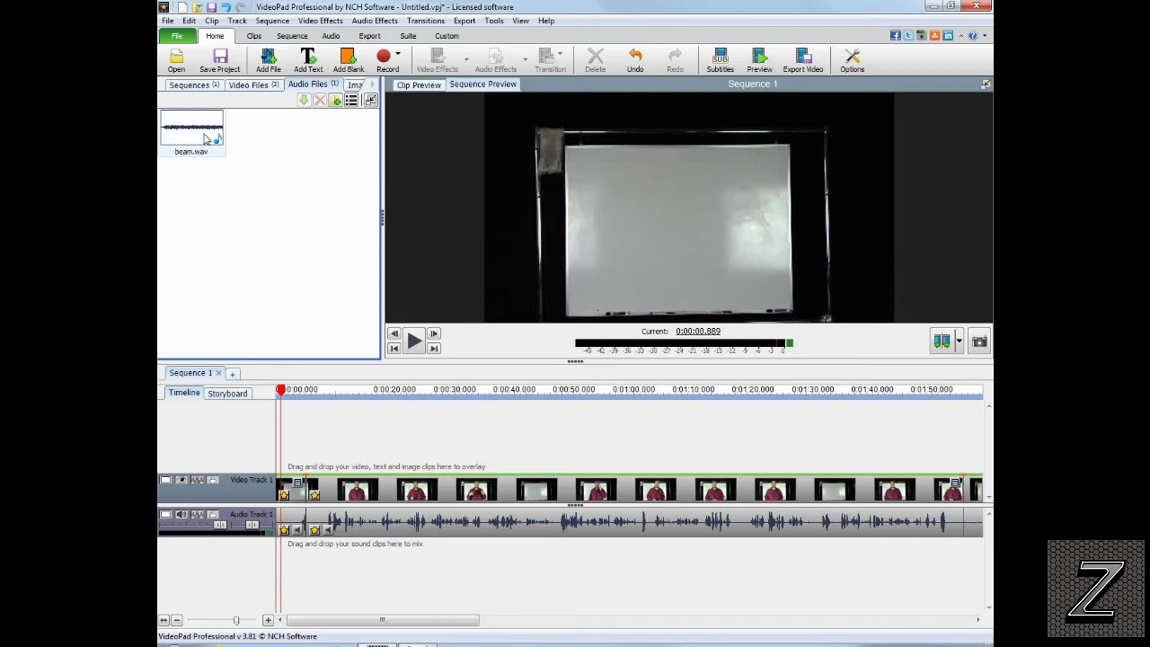
click(205, 139)
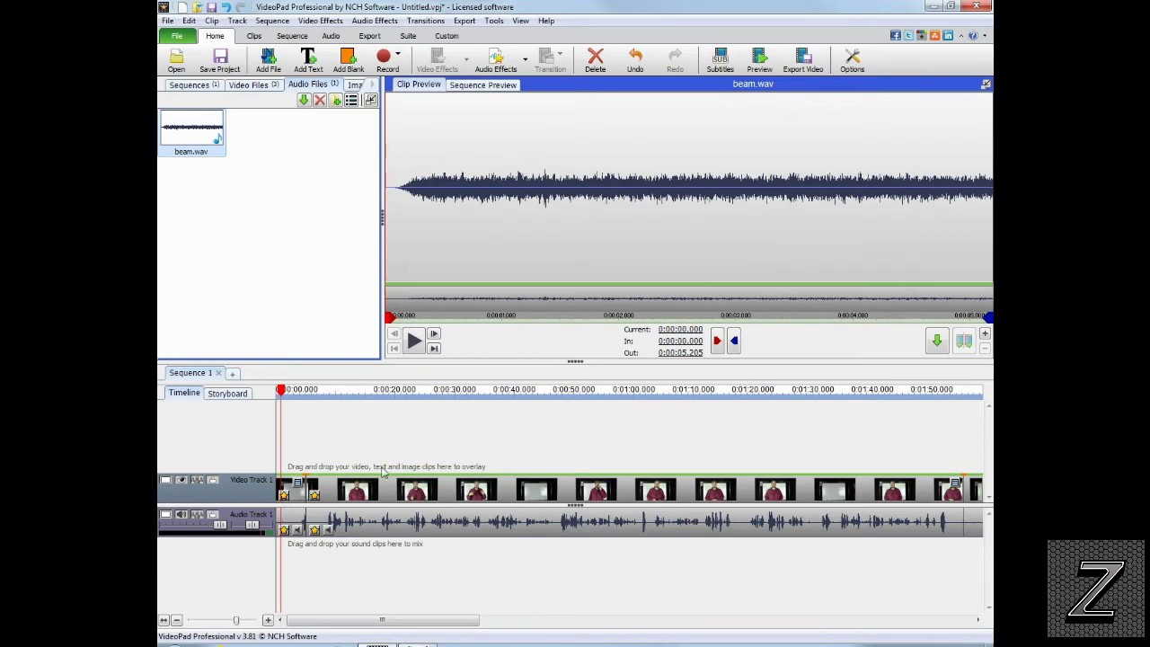
- Overlay beam.wav at the playhead on a new Audio Track 2, then shift it to start at 0:00:02.520
click(294, 456)
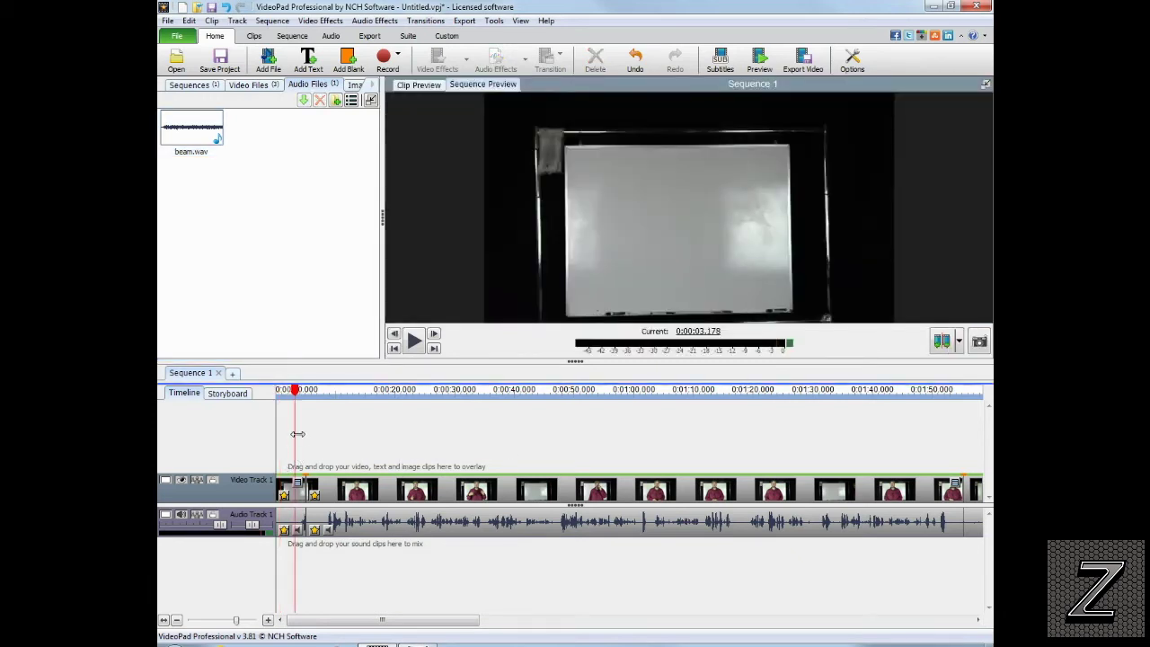
drag(295, 394, 299, 393)
click(192, 135)
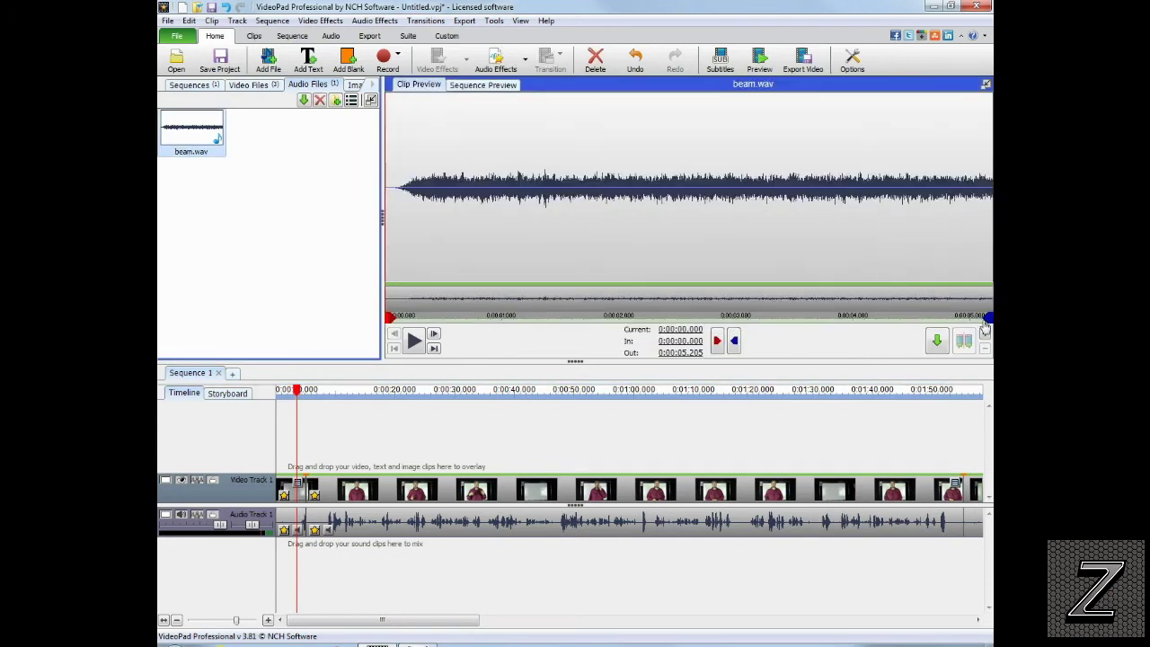
click(936, 340)
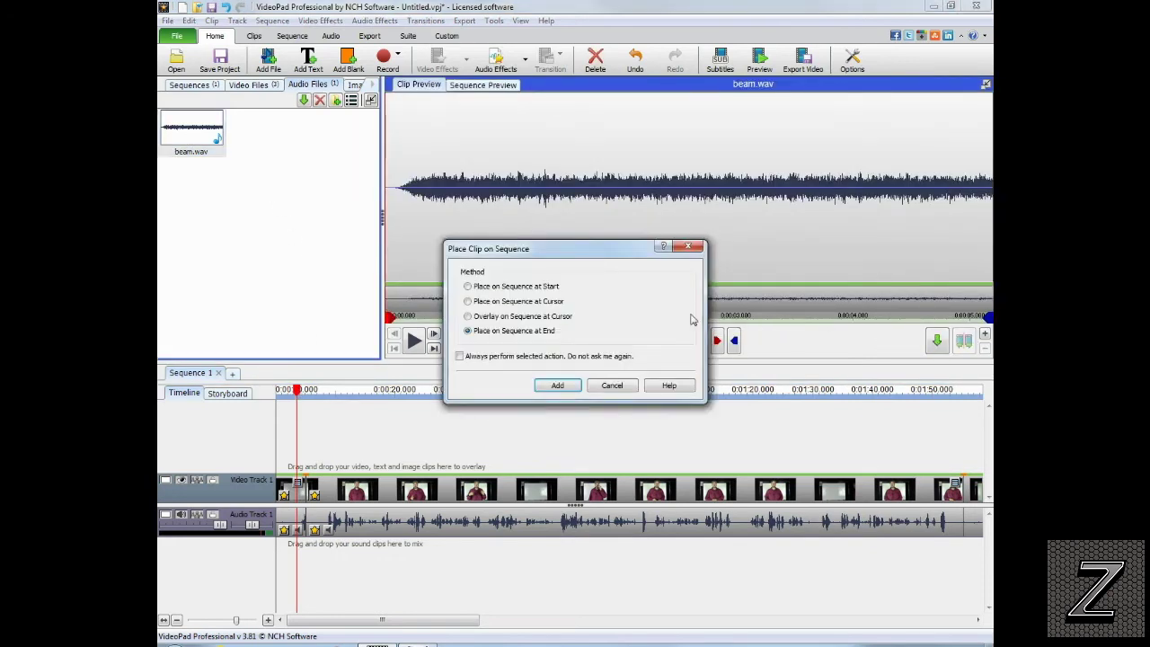
click(468, 317)
click(558, 386)
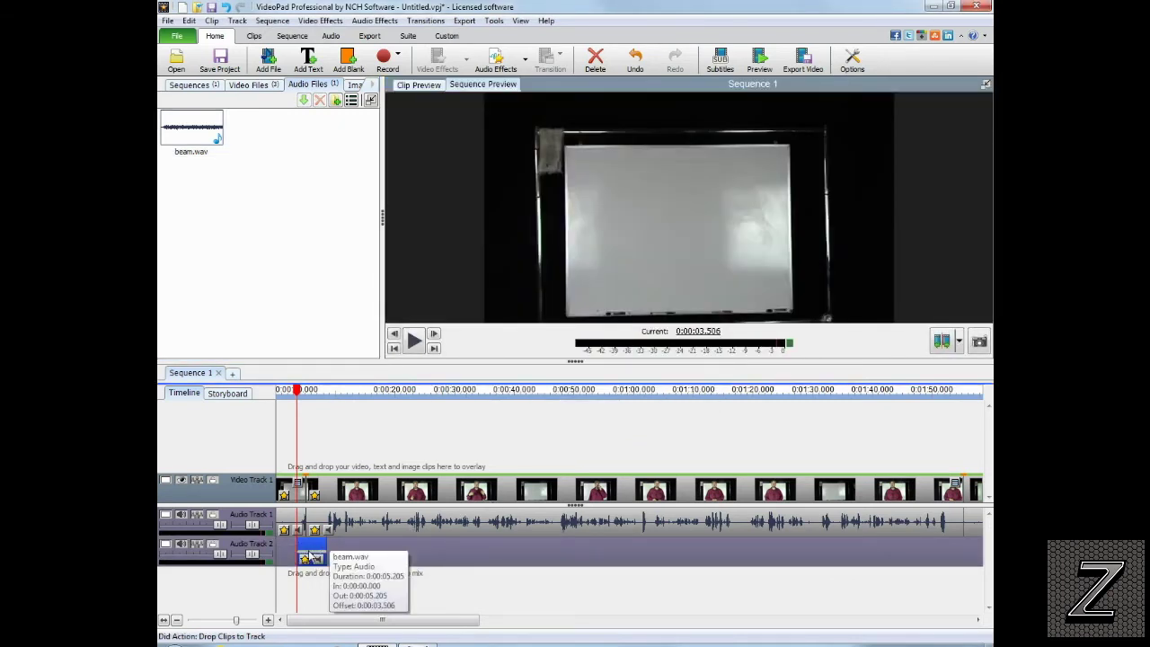
drag(297, 389, 379, 389)
drag(309, 552, 301, 555)
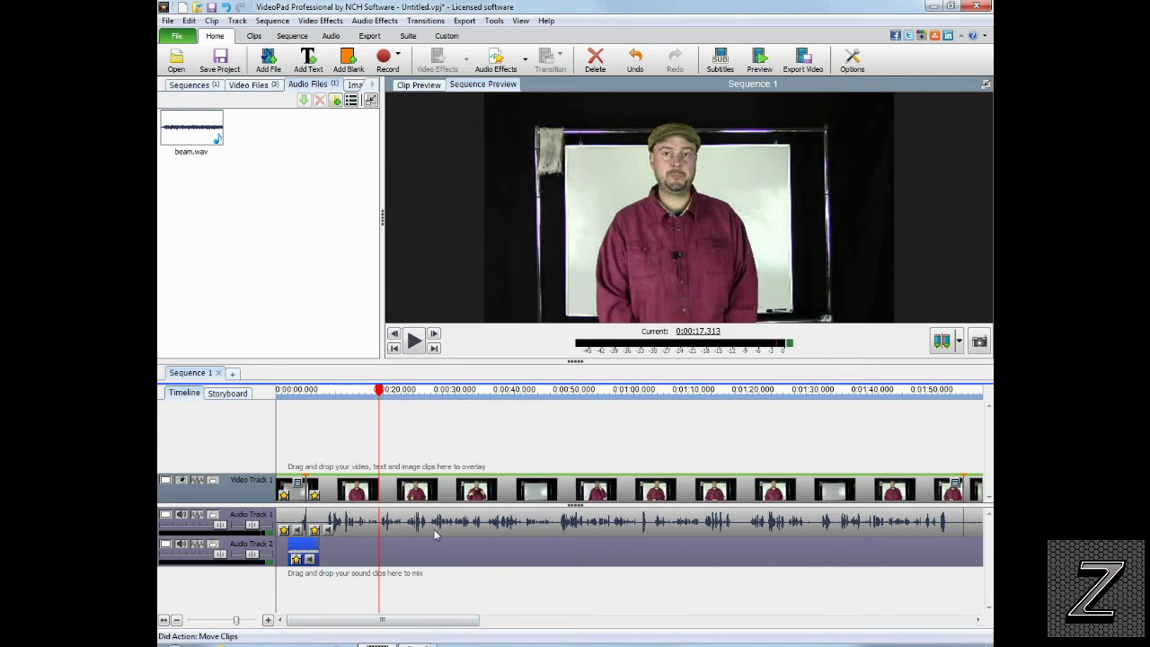
- Overlay a second beam.wav copy at the playhead near 1:53 on Audio Track 2
click(953, 453)
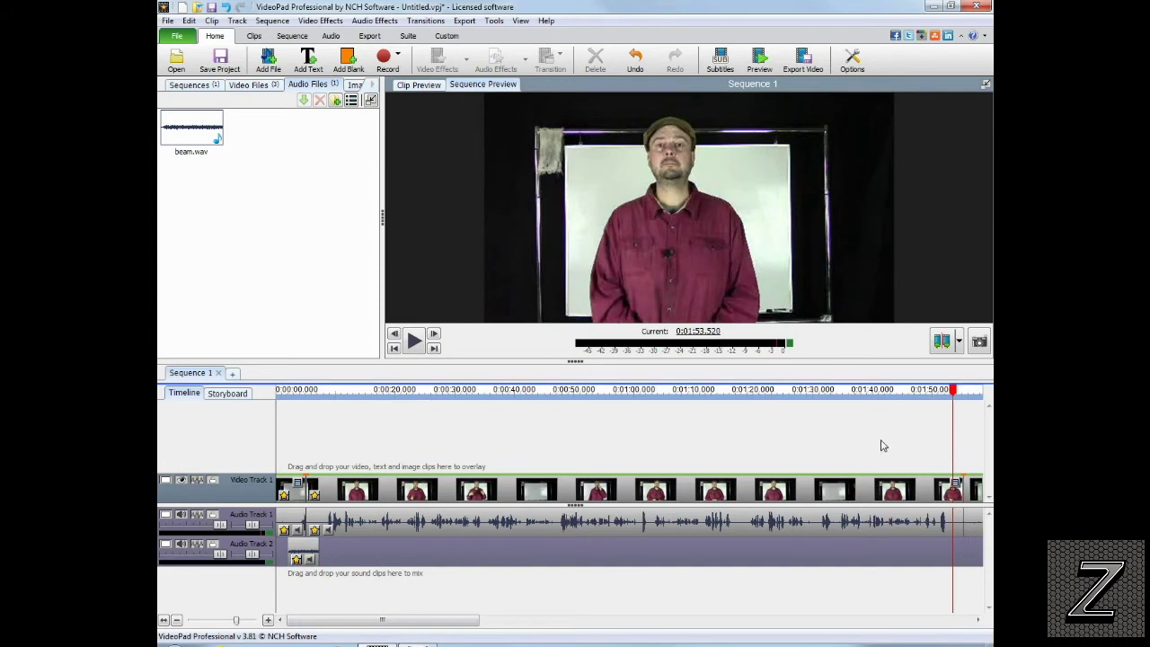
click(199, 134)
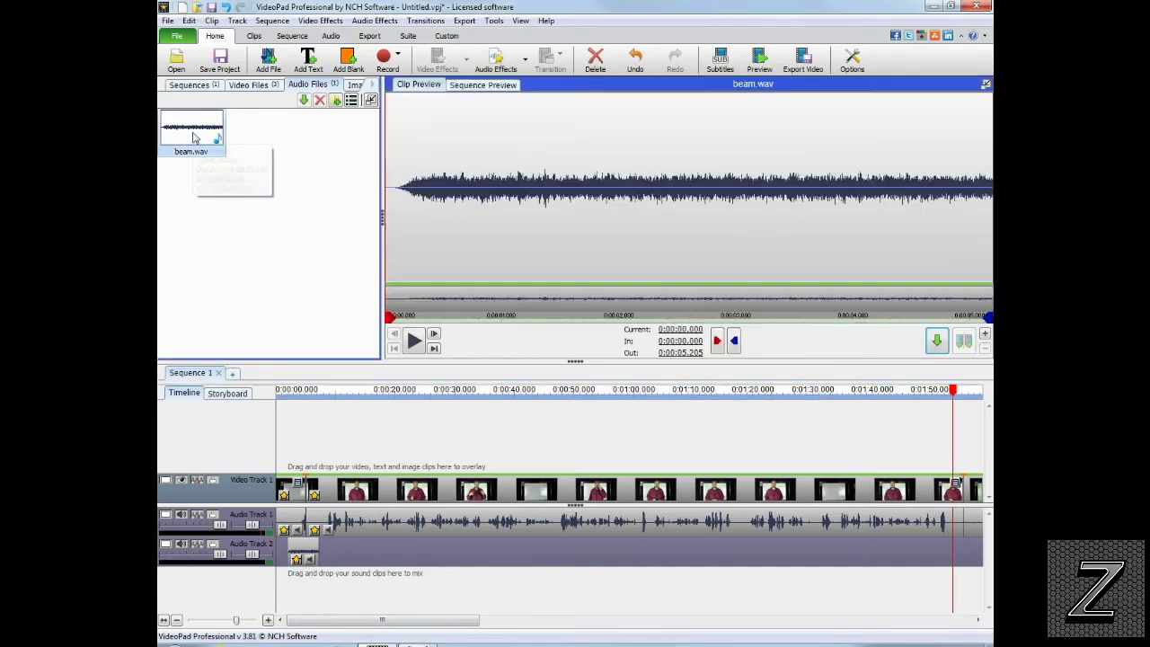
click(936, 340)
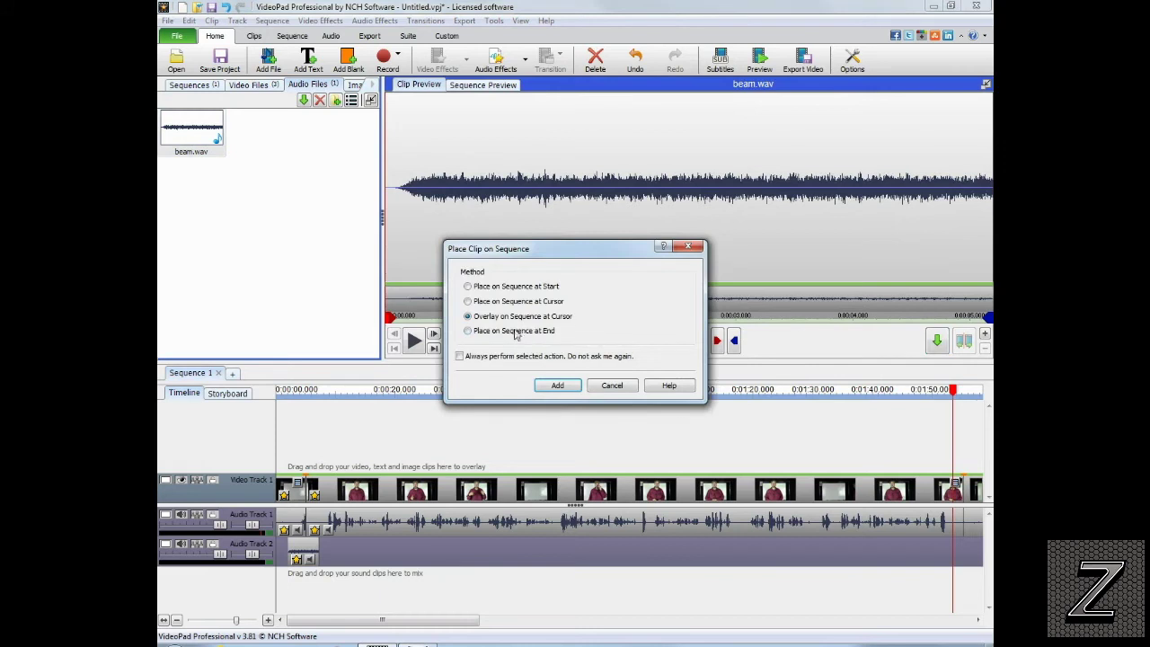
click(557, 384)
- Nudge the second beam.wav clip to about 1:52.5 and return the playhead to the sequence start
drag(413, 622, 485, 621)
drag(706, 554, 695, 556)
click(602, 399)
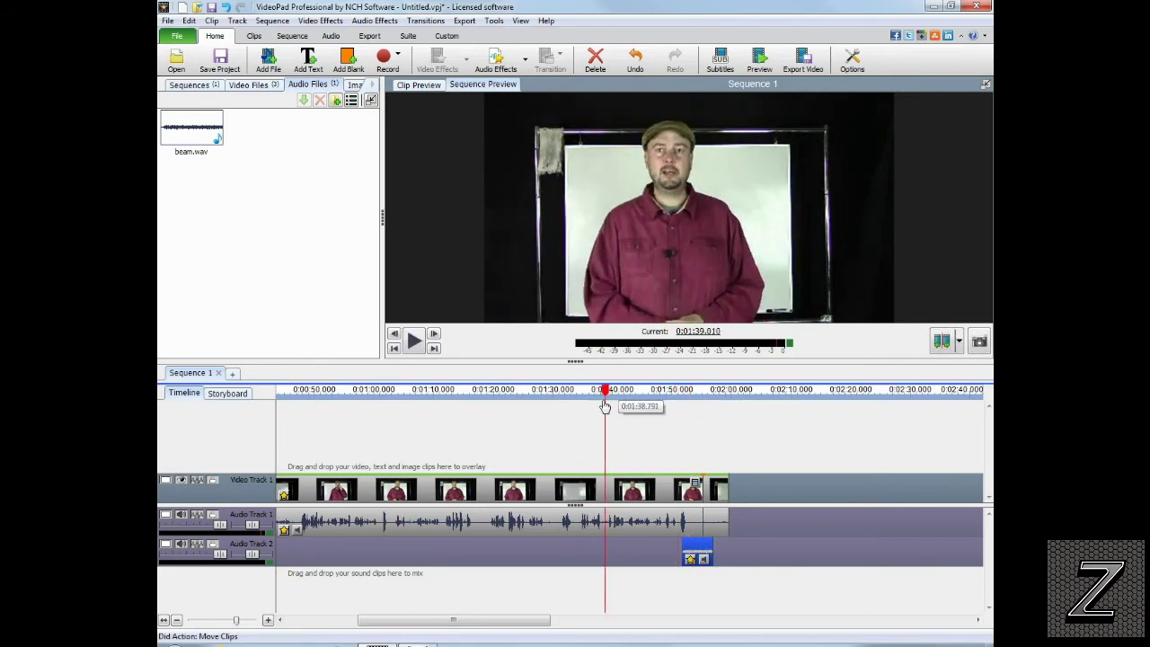
drag(695, 548, 703, 549)
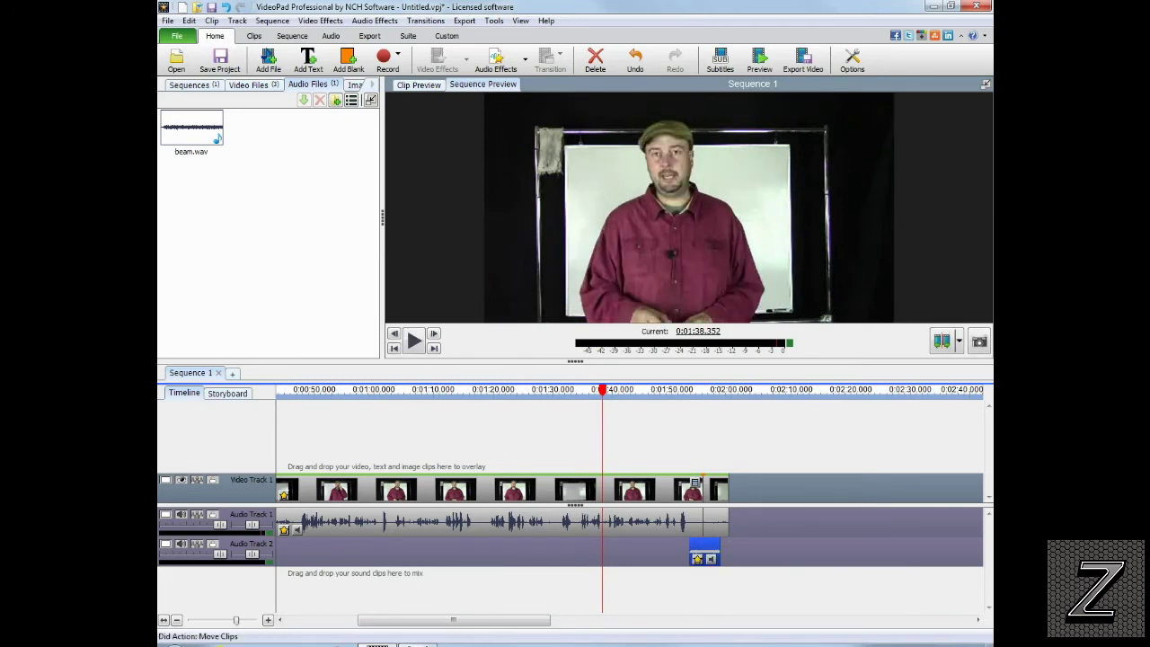
drag(602, 390, 161, 445)
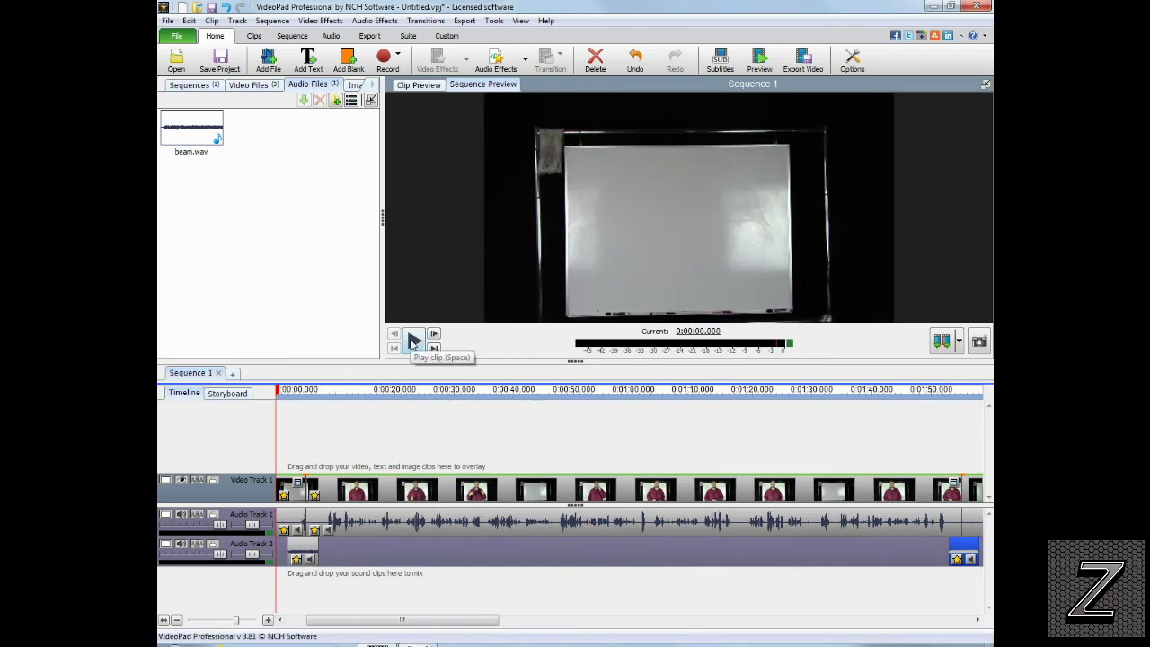
click(414, 339)
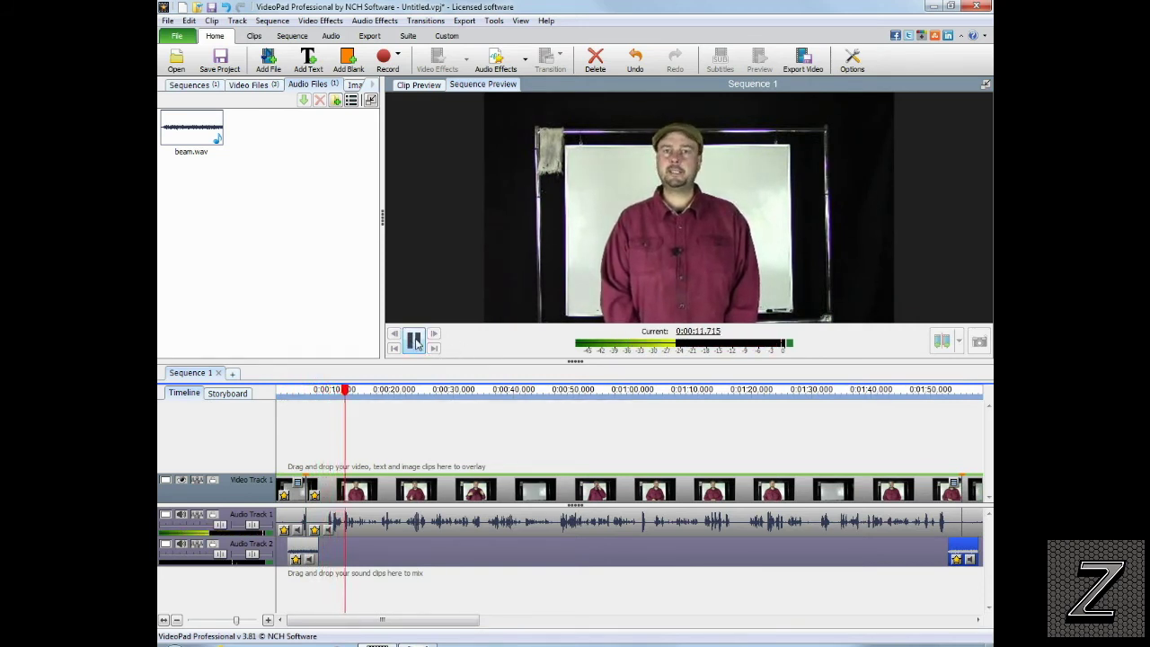
click(414, 340)
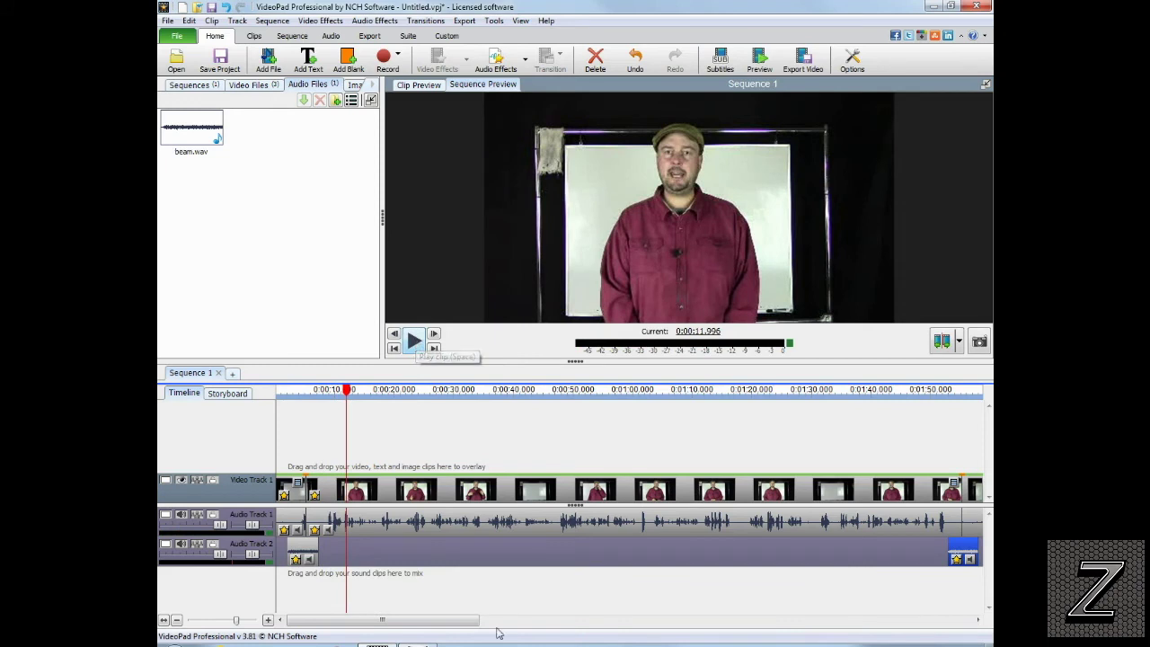
drag(453, 620, 455, 623)
drag(553, 618, 550, 618)
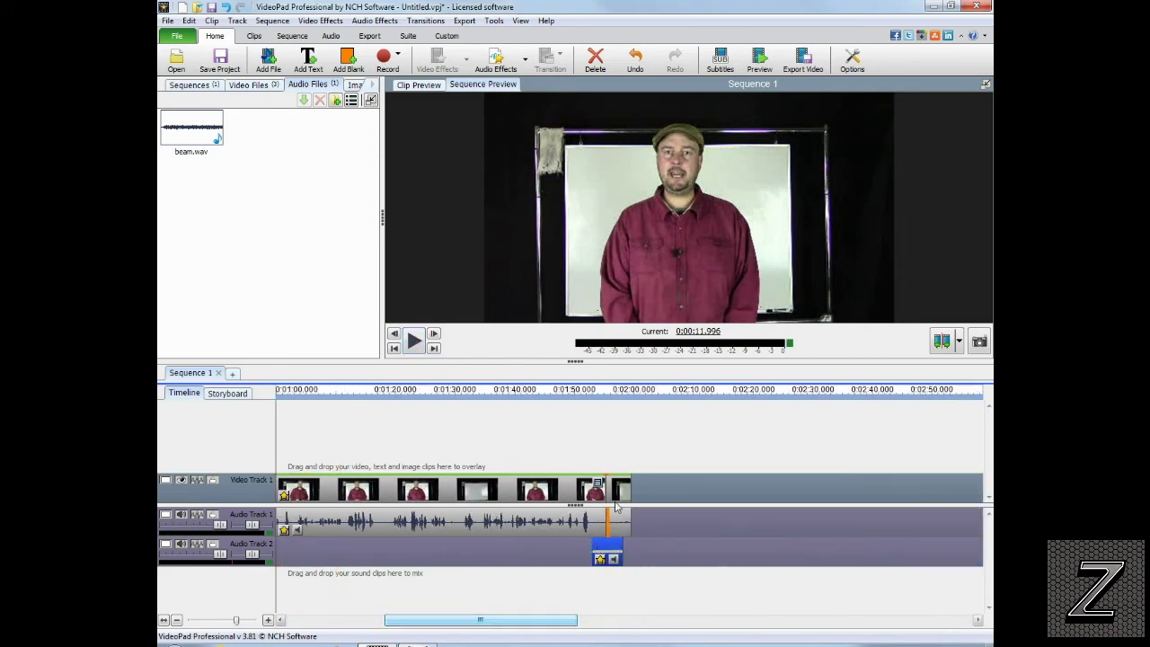
click(578, 452)
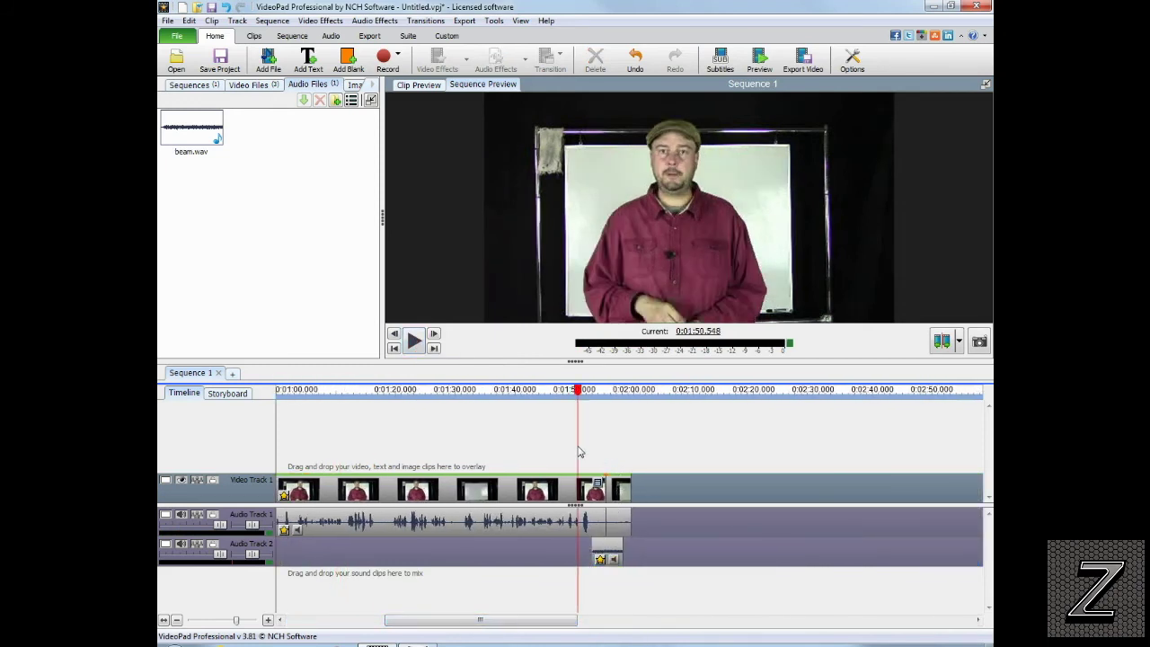
click(412, 342)
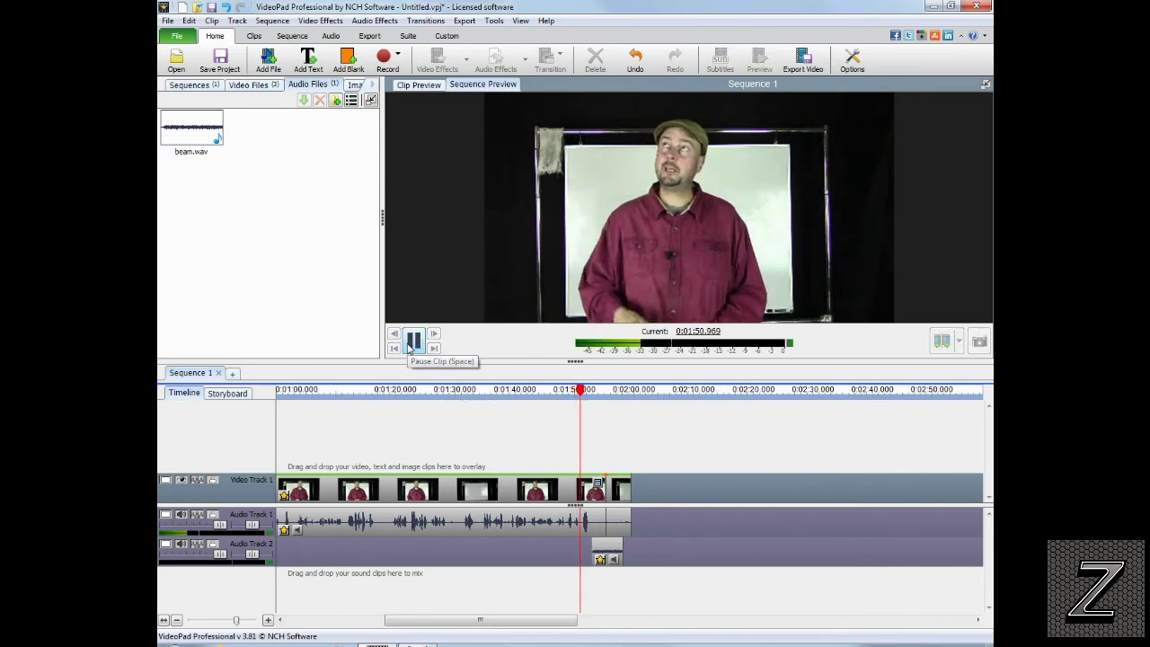